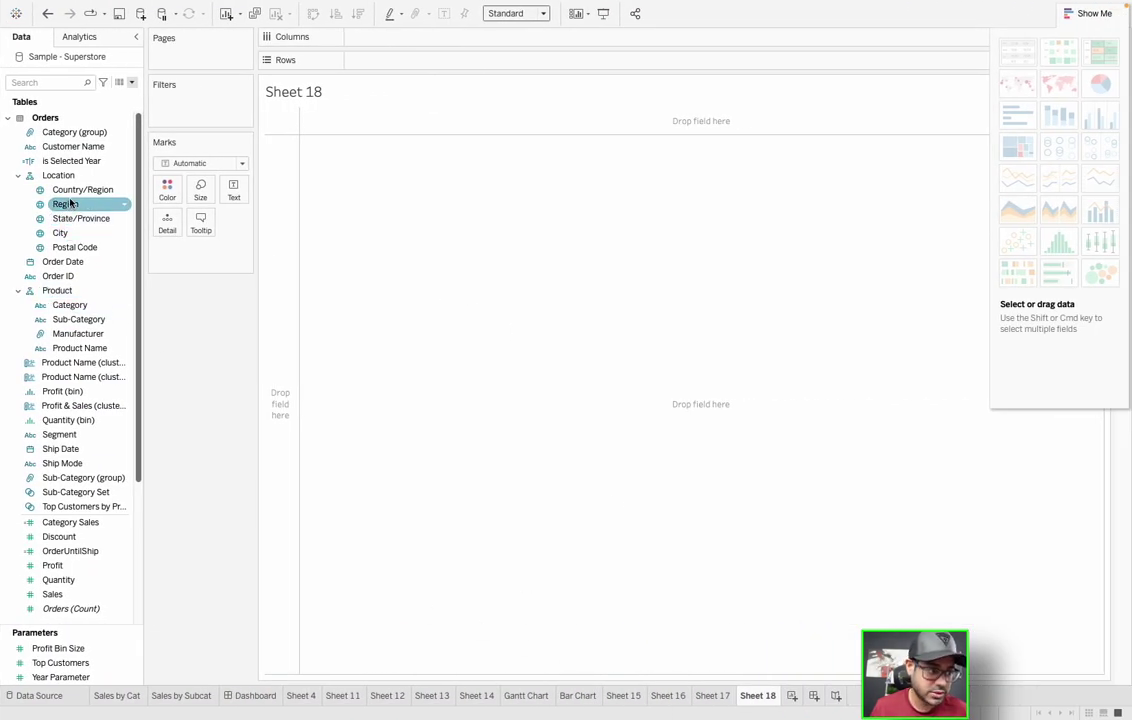
Chart SUM(Sales) by Manufacturer as bars via Show Me, swap rows and columns, and close Show Me
{"action": "left_click", "coordinate": [78, 333]}
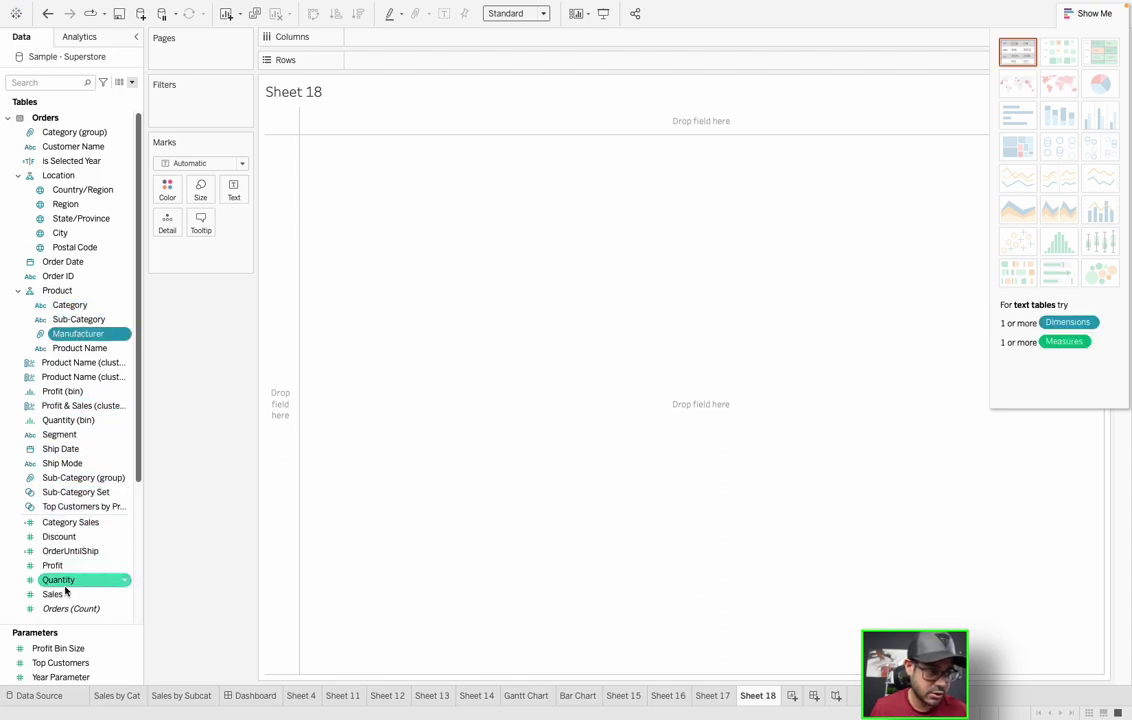
{"action": "left_click_drag", "start_coordinate": [66, 592], "coordinate": [840, 104]}
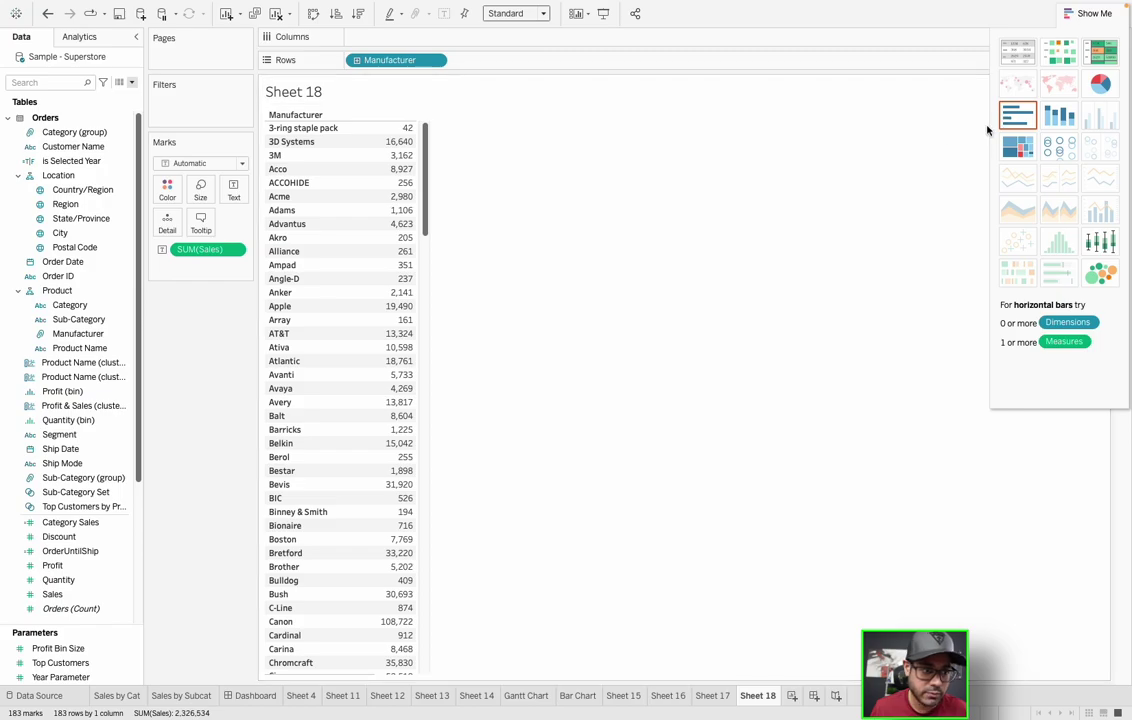
{"action": "left_click", "coordinate": [313, 14]}
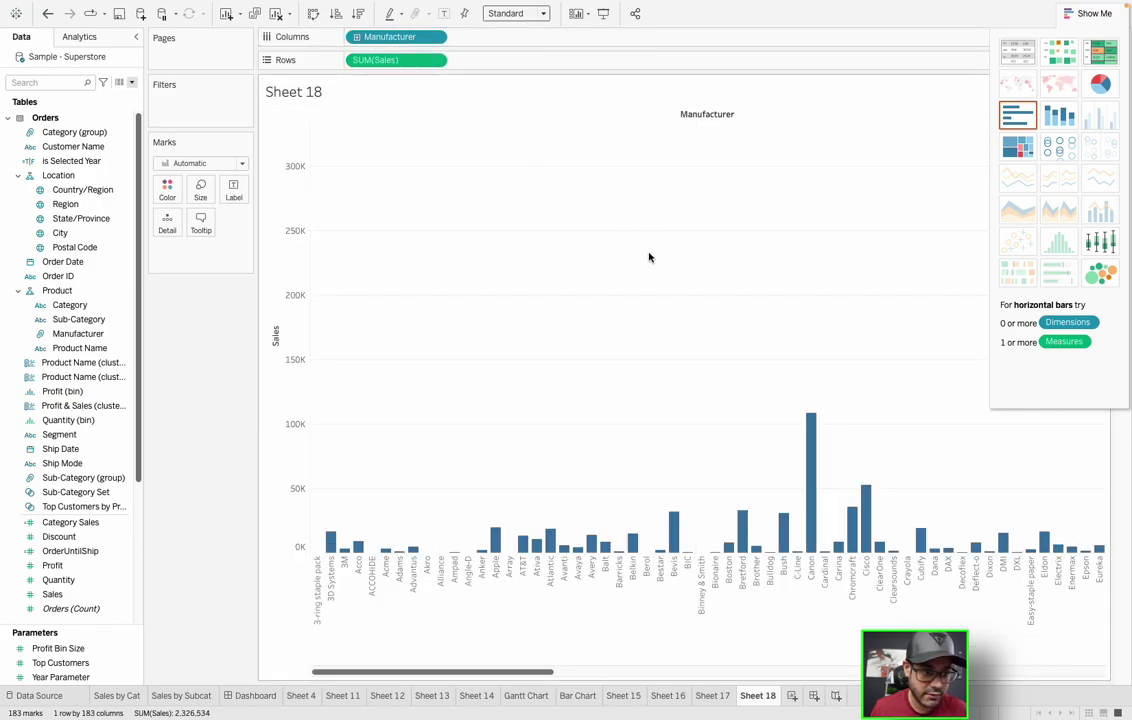
{"action": "left_click", "coordinate": [1085, 14]}
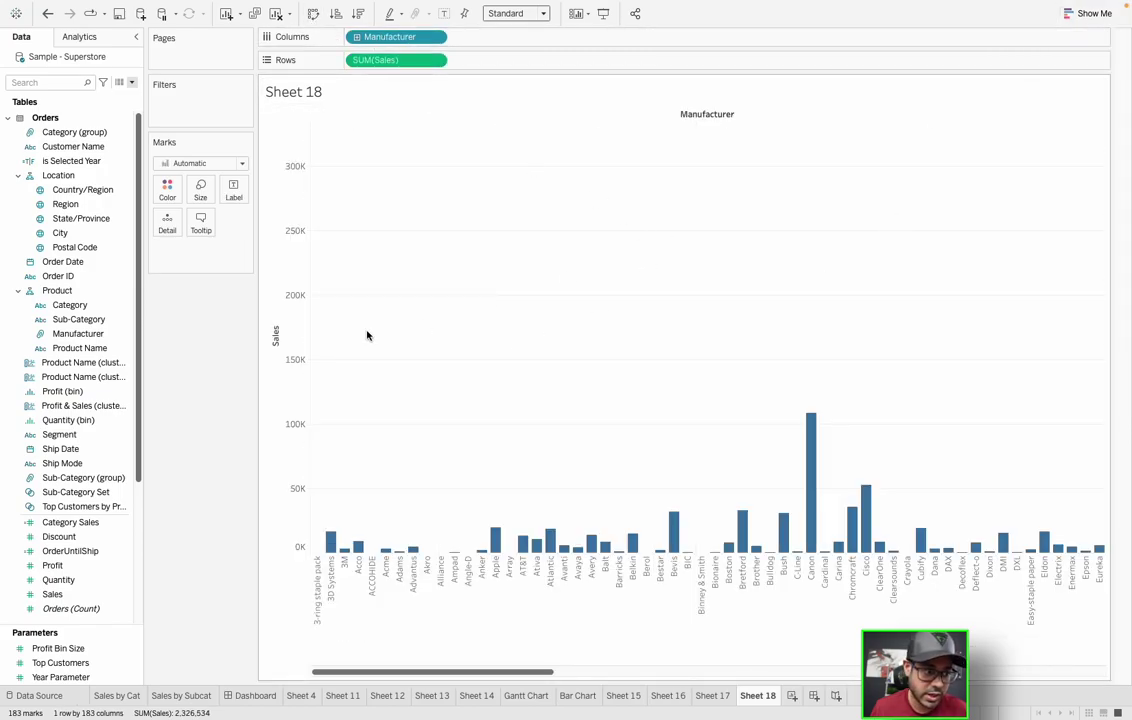
{"action": "left_click", "coordinate": [30, 84]}
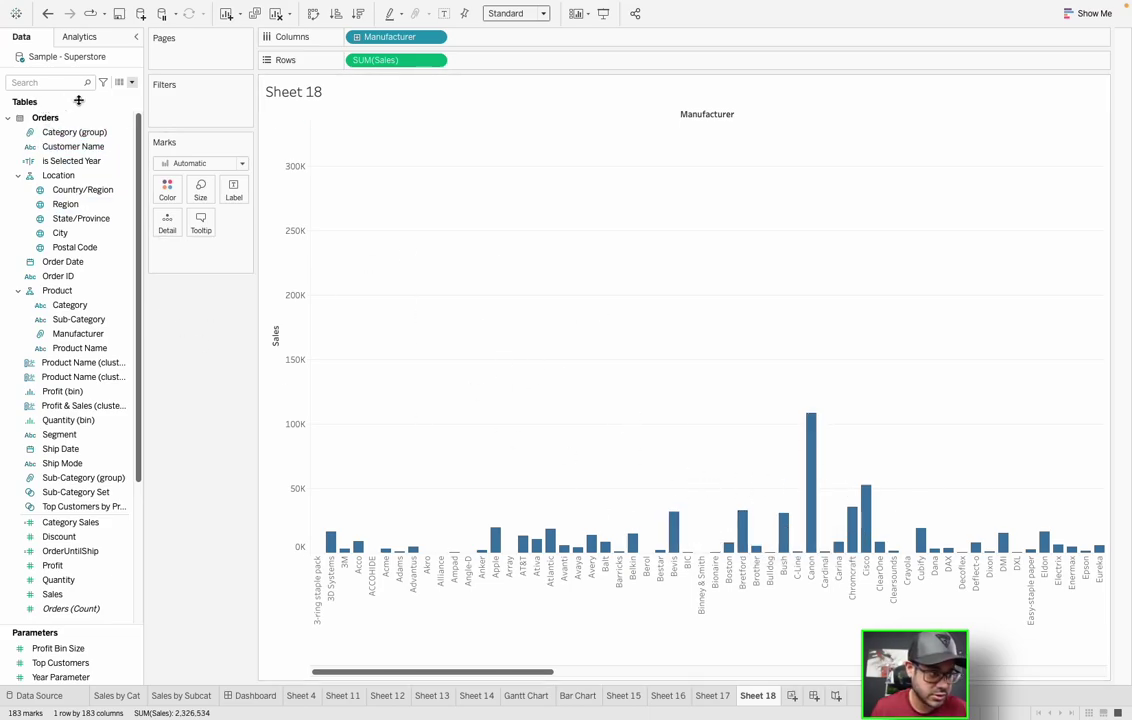
{"action": "right_click", "coordinate": [37, 60]}
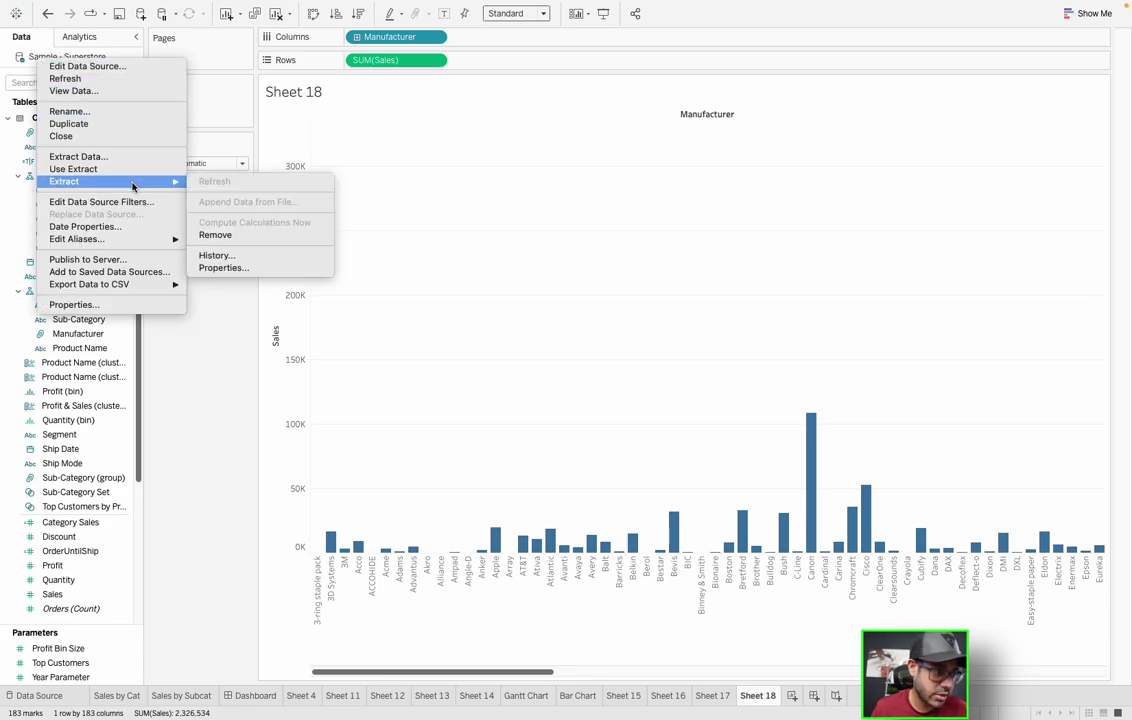
{"action": "left_click", "coordinate": [8, 86]}
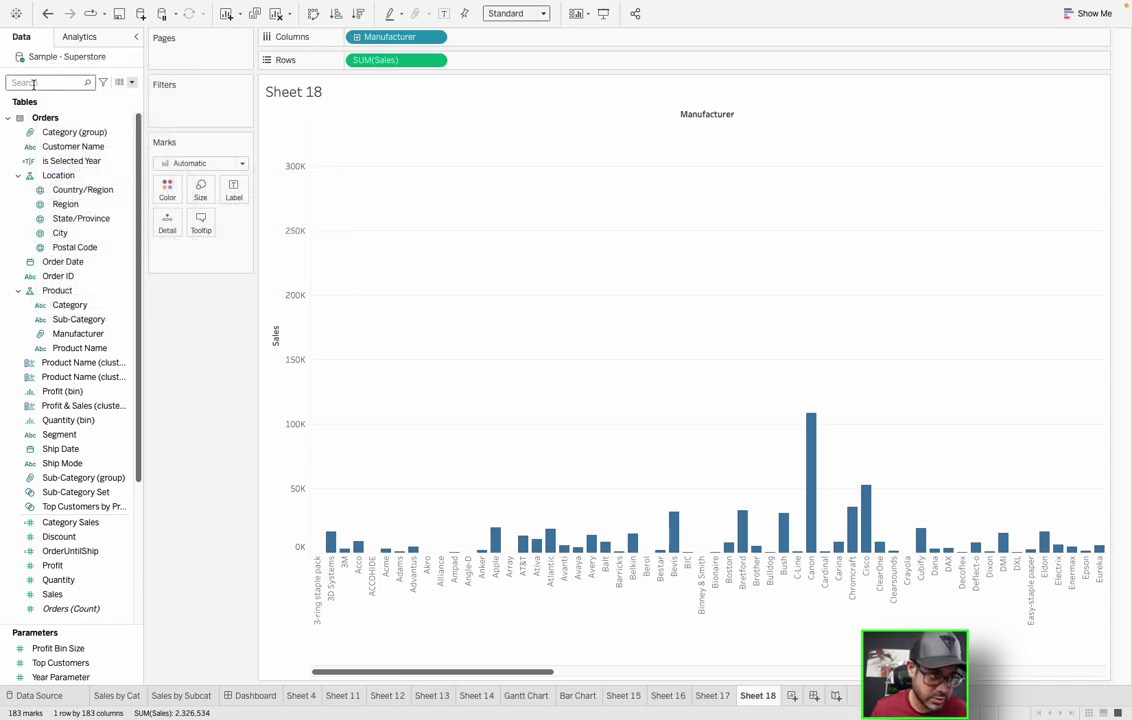
{"action": "left_click", "coordinate": [130, 83]}
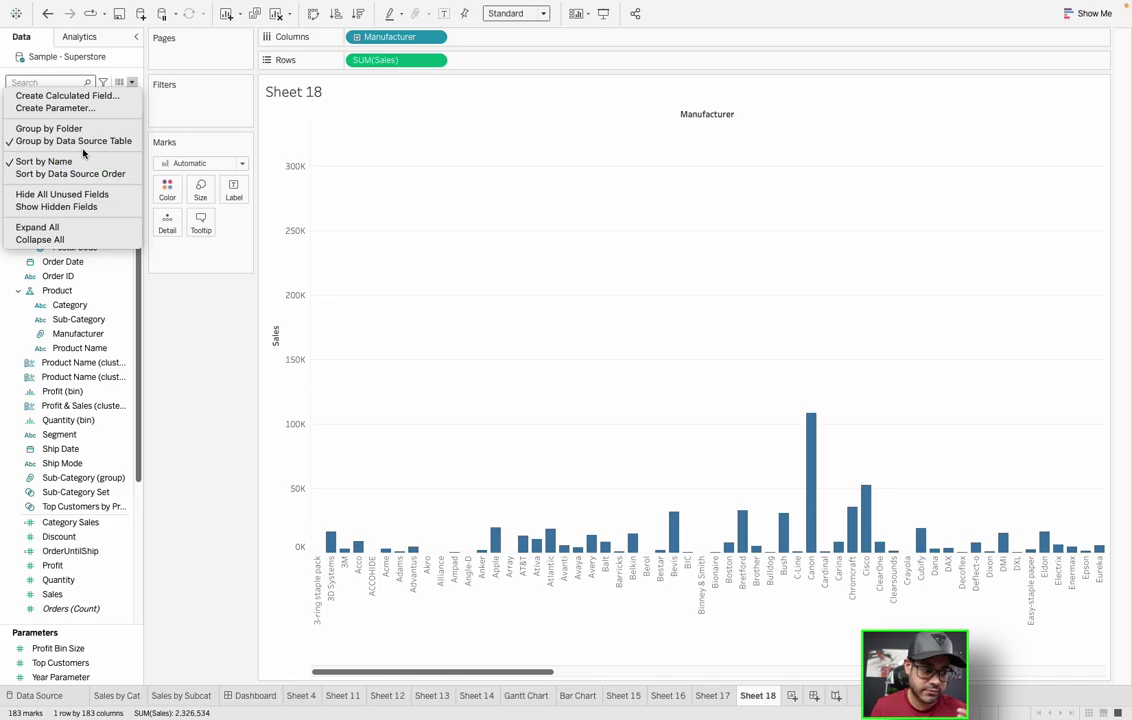
{"action": "left_click", "coordinate": [140, 297]}
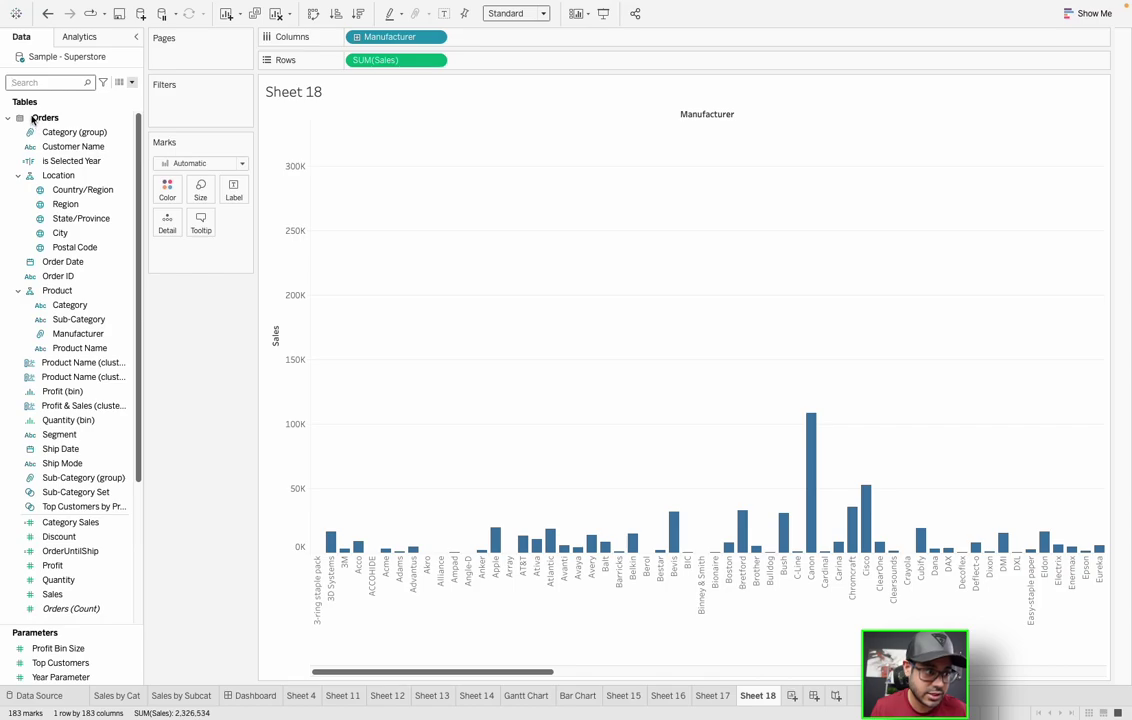
{"action": "left_click", "coordinate": [119, 83]}
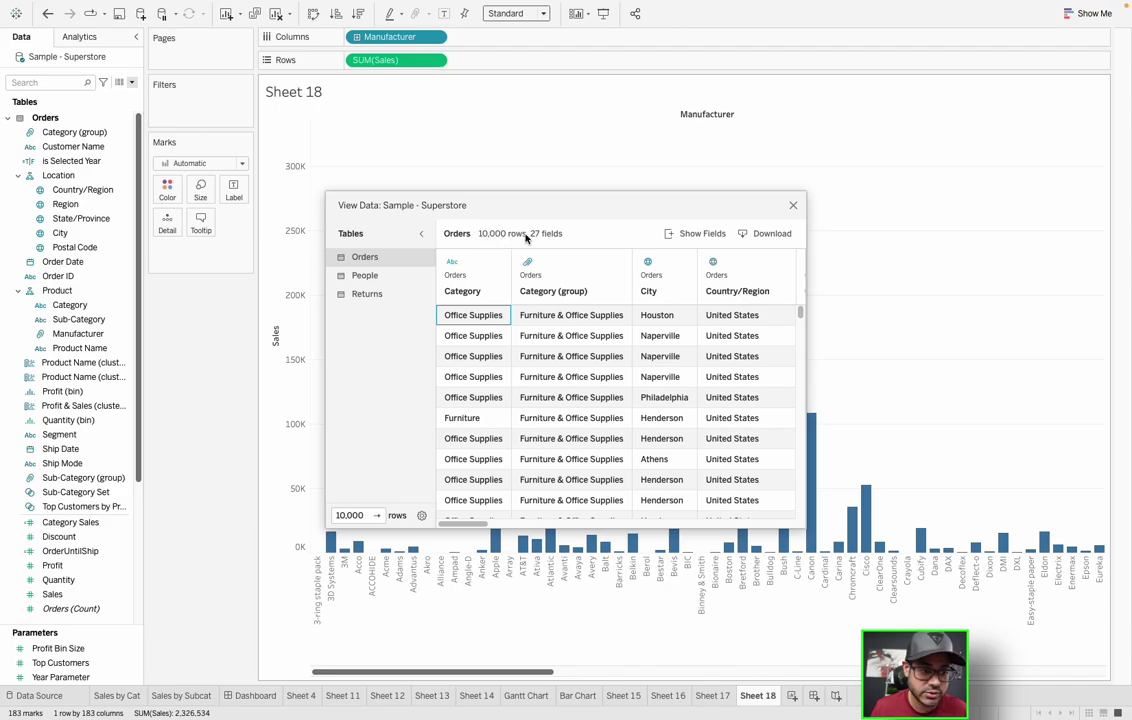
{"action": "left_click", "coordinate": [345, 515]}
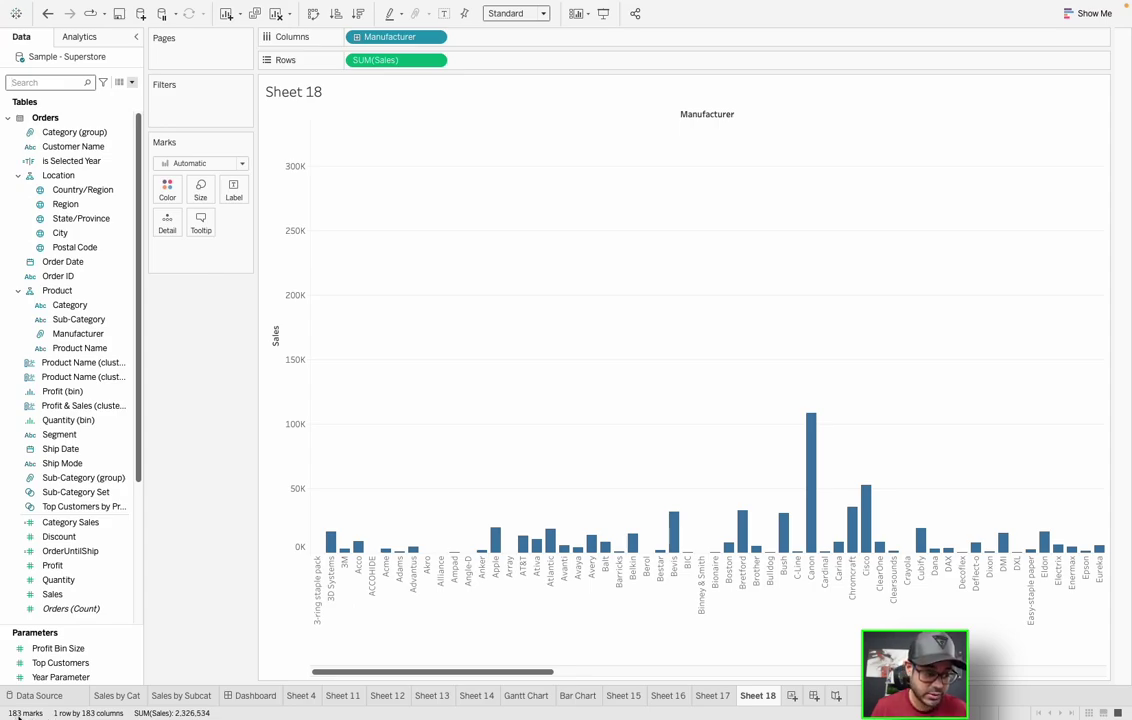
Review the Canon bar's underlying data (108,722.07 in sales) twice through View Data
{"action": "mouse_move", "coordinate": [331, 546]}
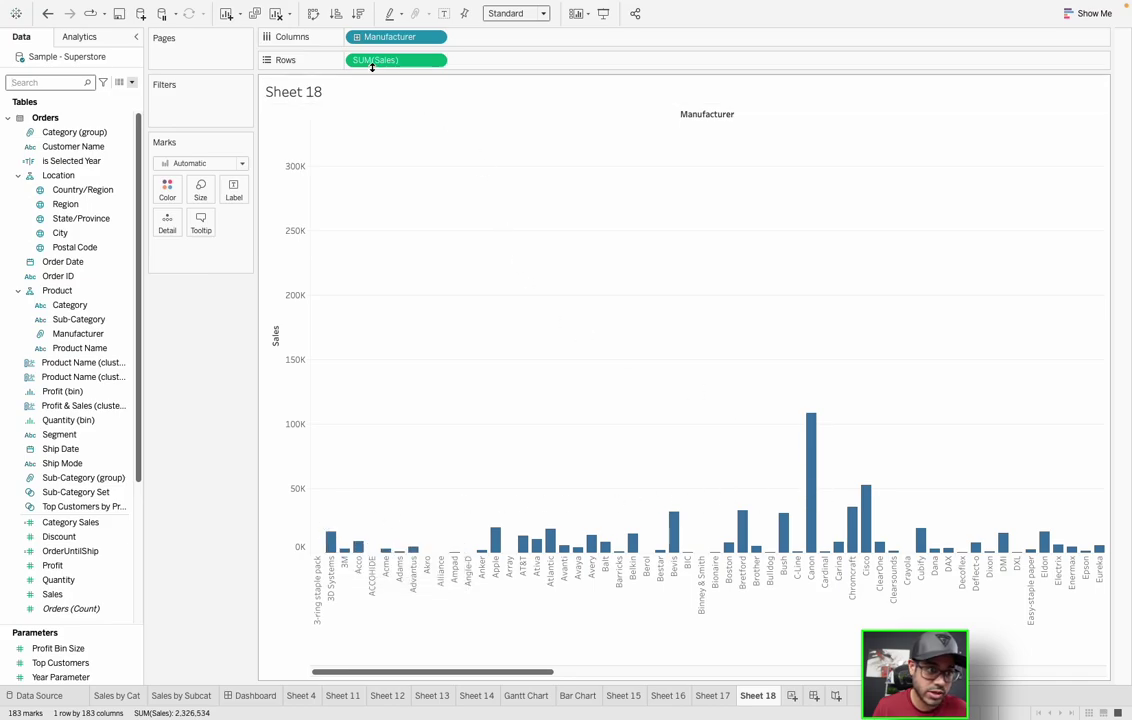
{"action": "mouse_move", "coordinate": [812, 443]}
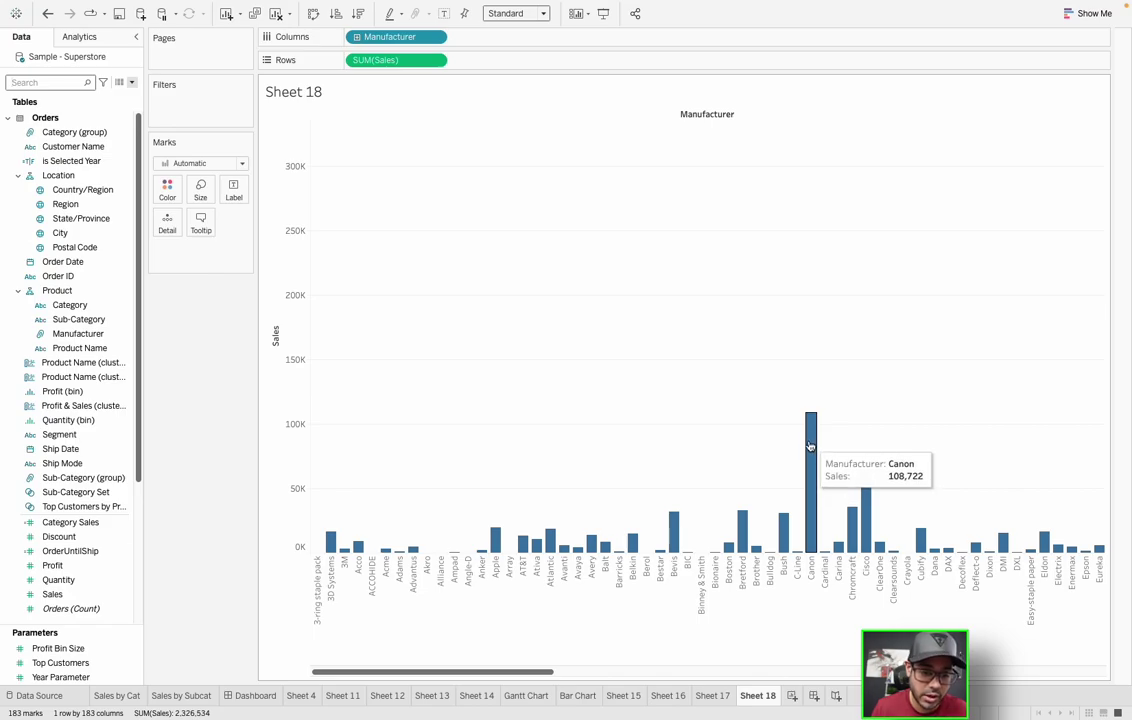
{"action": "right_click", "coordinate": [810, 444]}
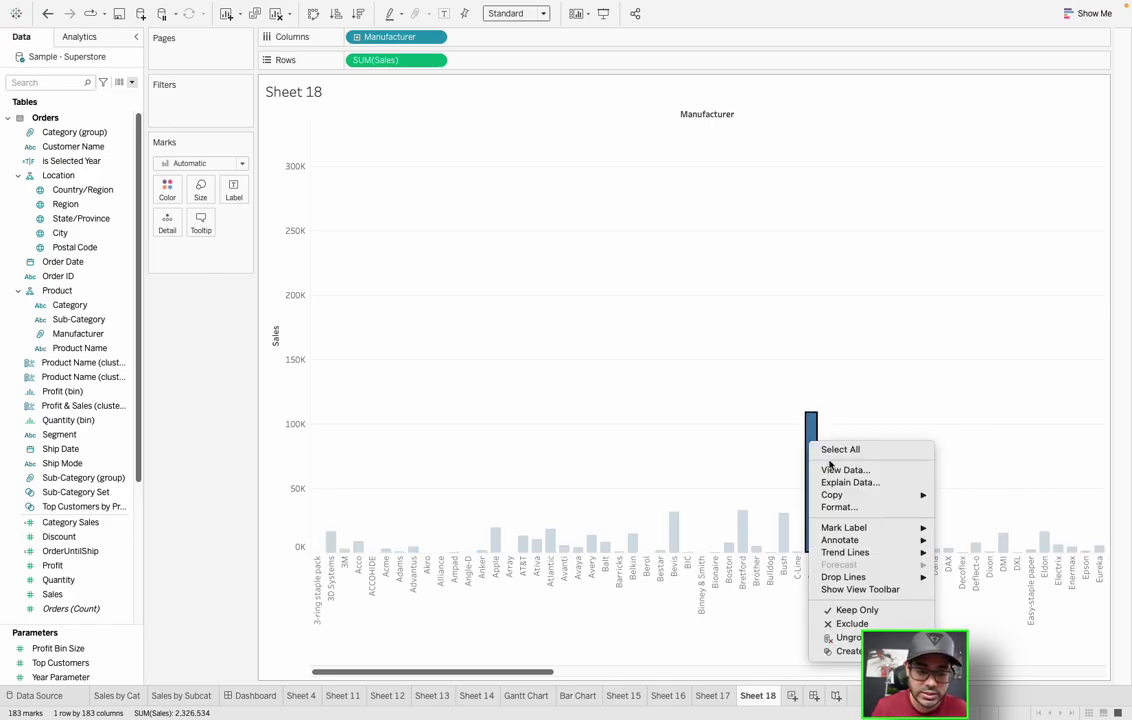
{"action": "left_click", "coordinate": [833, 472]}
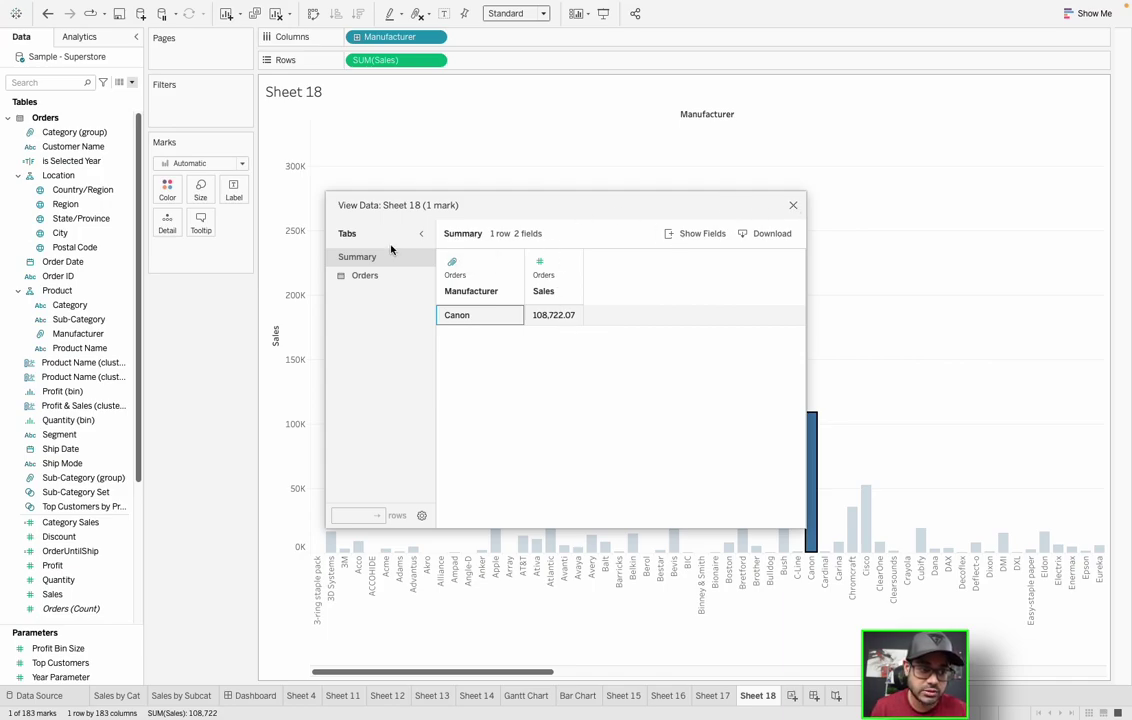
{"action": "left_click", "coordinate": [794, 207]}
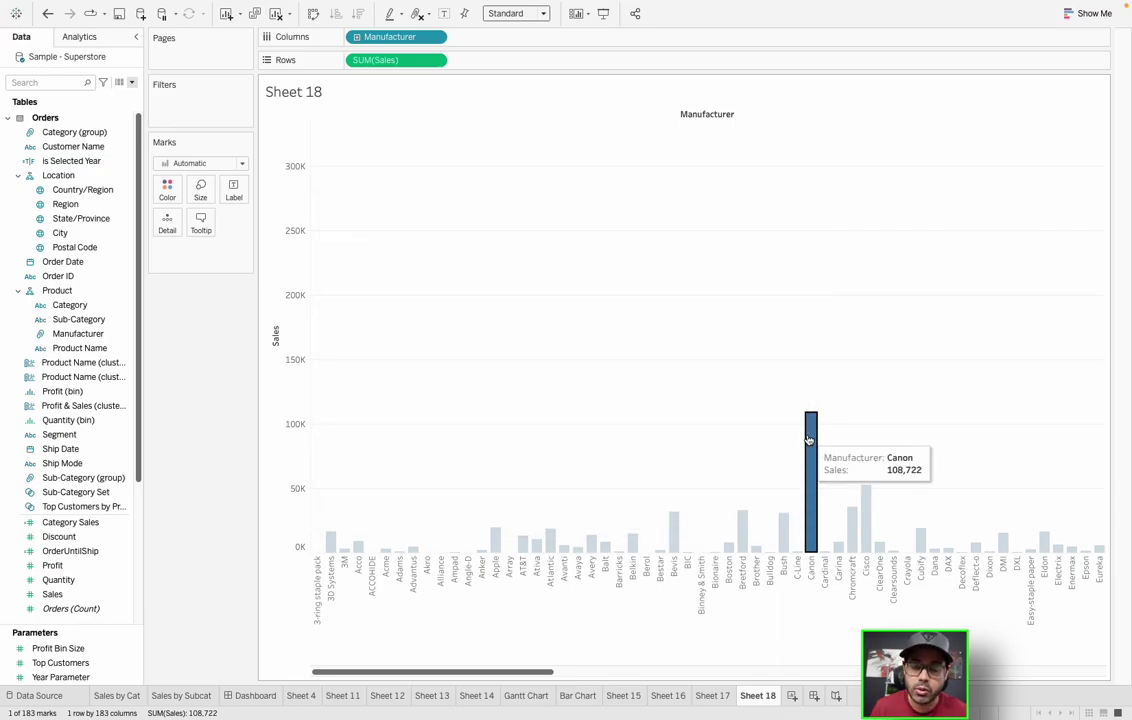
{"action": "right_click", "coordinate": [809, 440]}
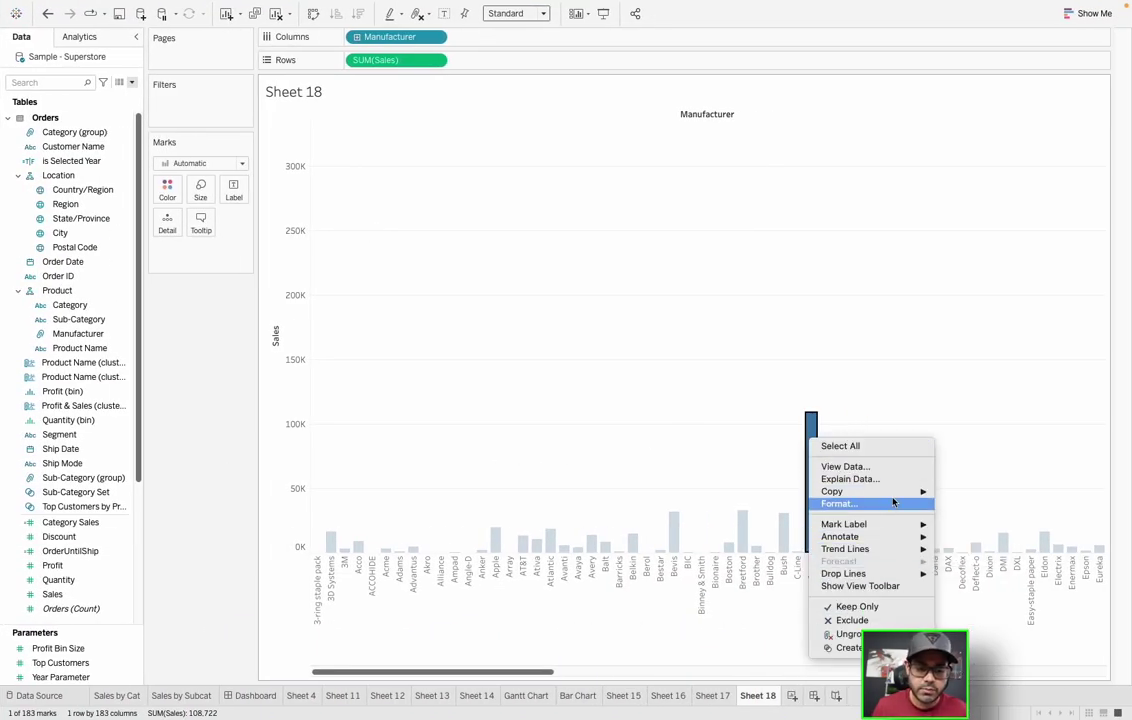
{"action": "left_click", "coordinate": [846, 467]}
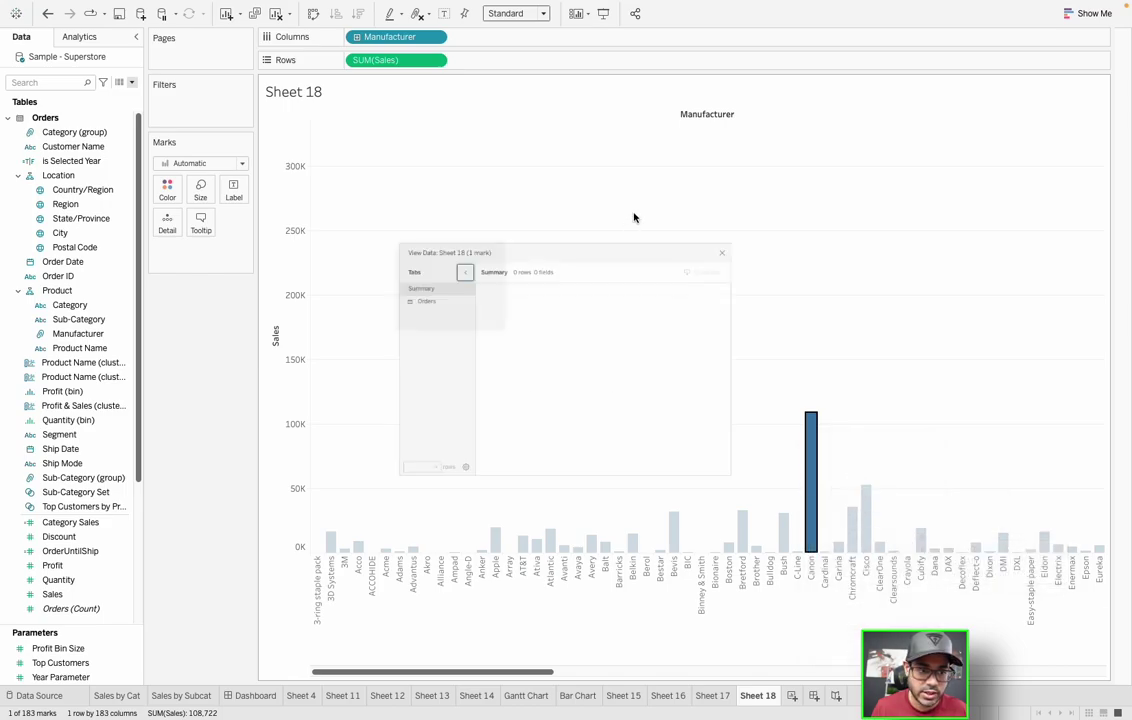
{"action": "left_click", "coordinate": [793, 205]}
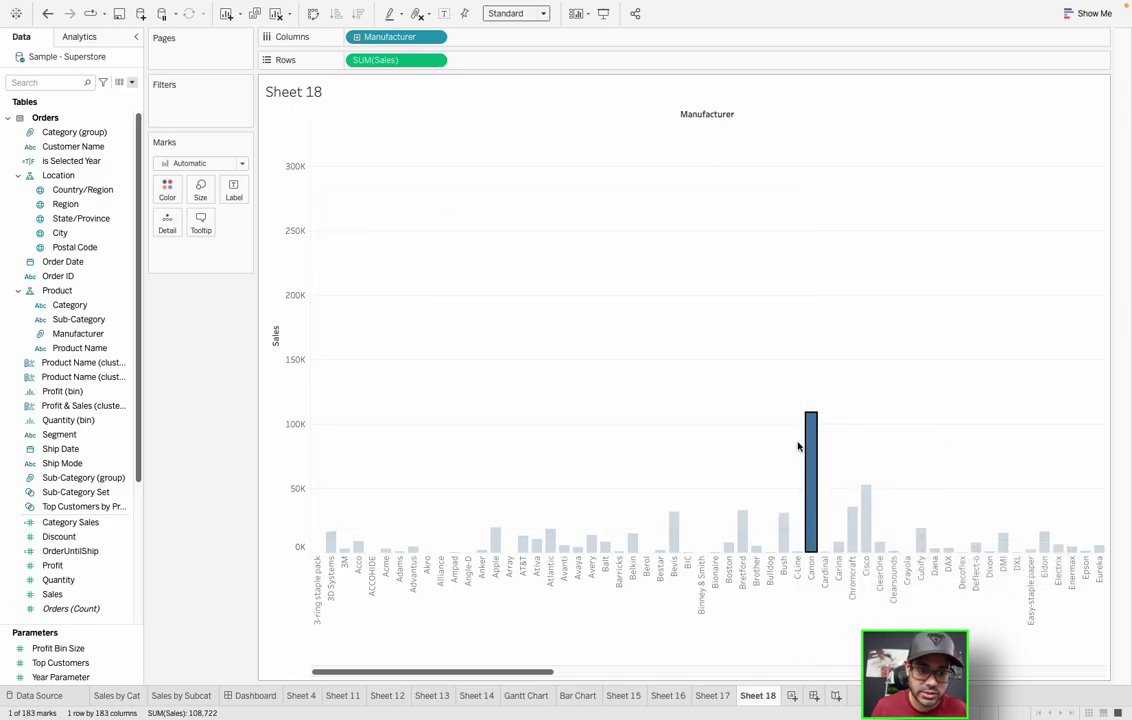
{"action": "right_click", "coordinate": [811, 445]}
{"action": "key", "text": "Escape"}
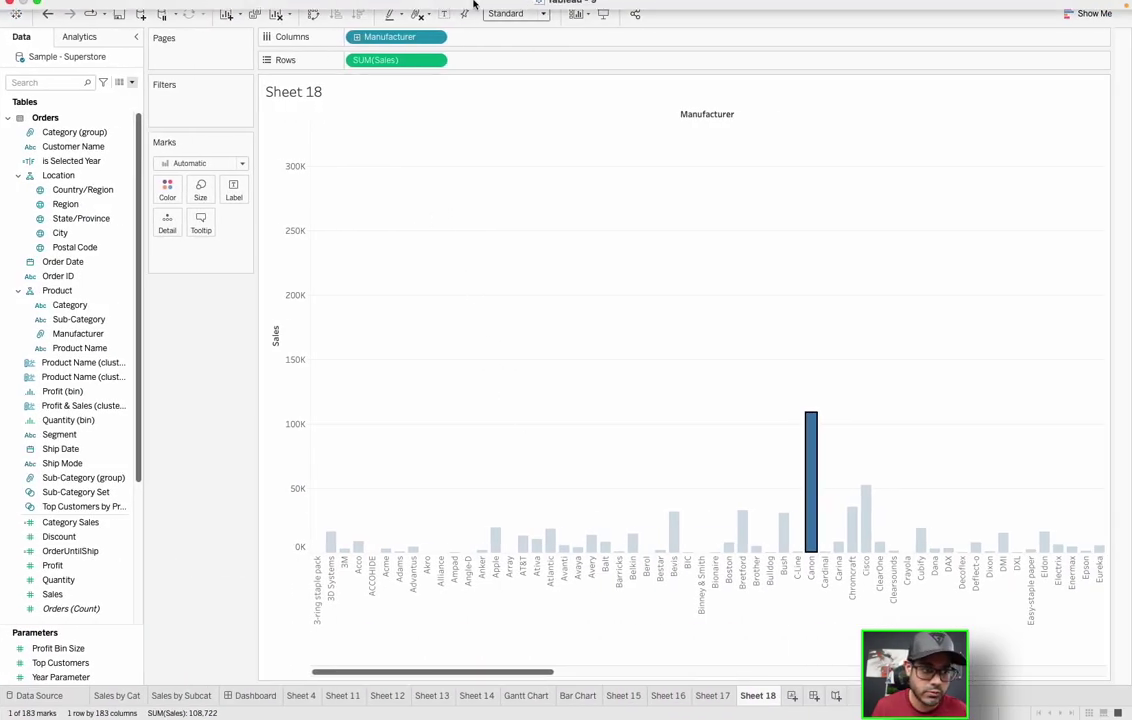
View Canon's data from Analysis > View Data, then add a new blank Sheet 19
{"action": "mouse_move", "coordinate": [445, 12]}
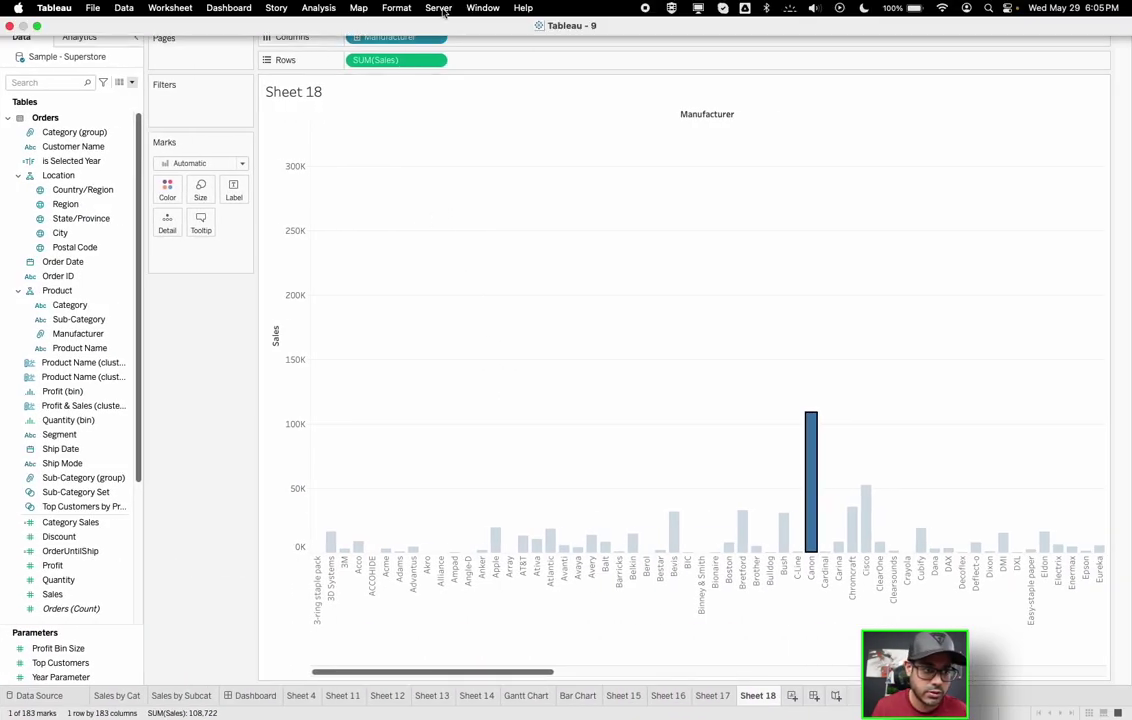
{"action": "left_click", "coordinate": [325, 10]}
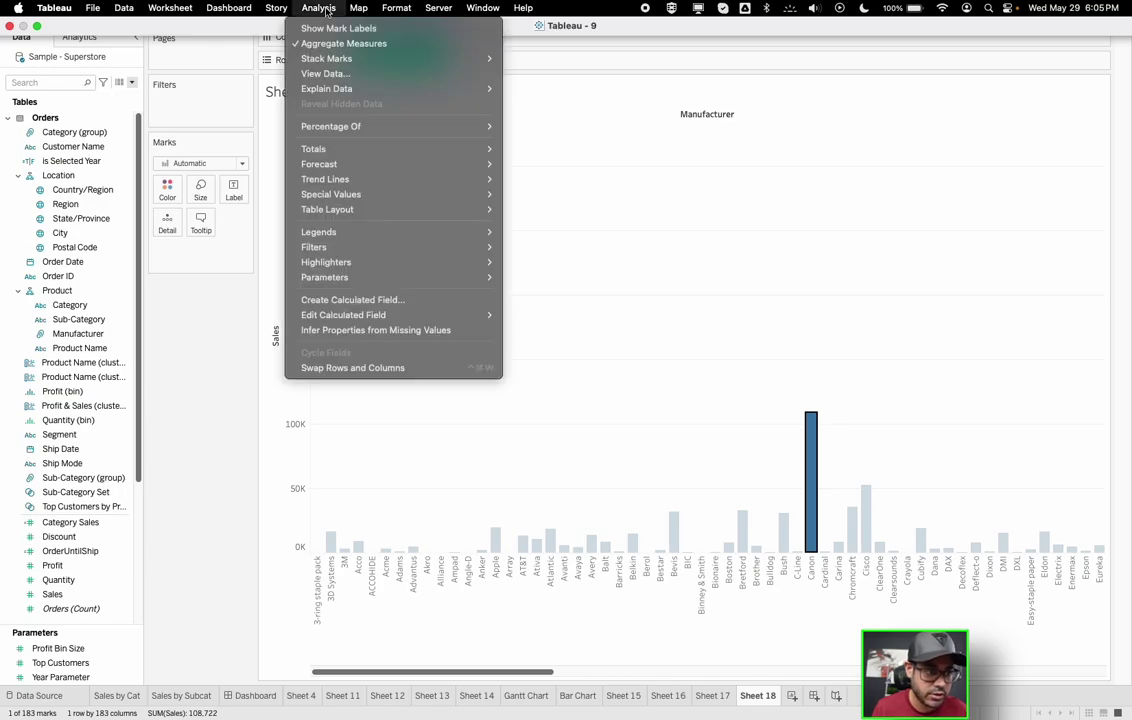
{"action": "left_click", "coordinate": [349, 81]}
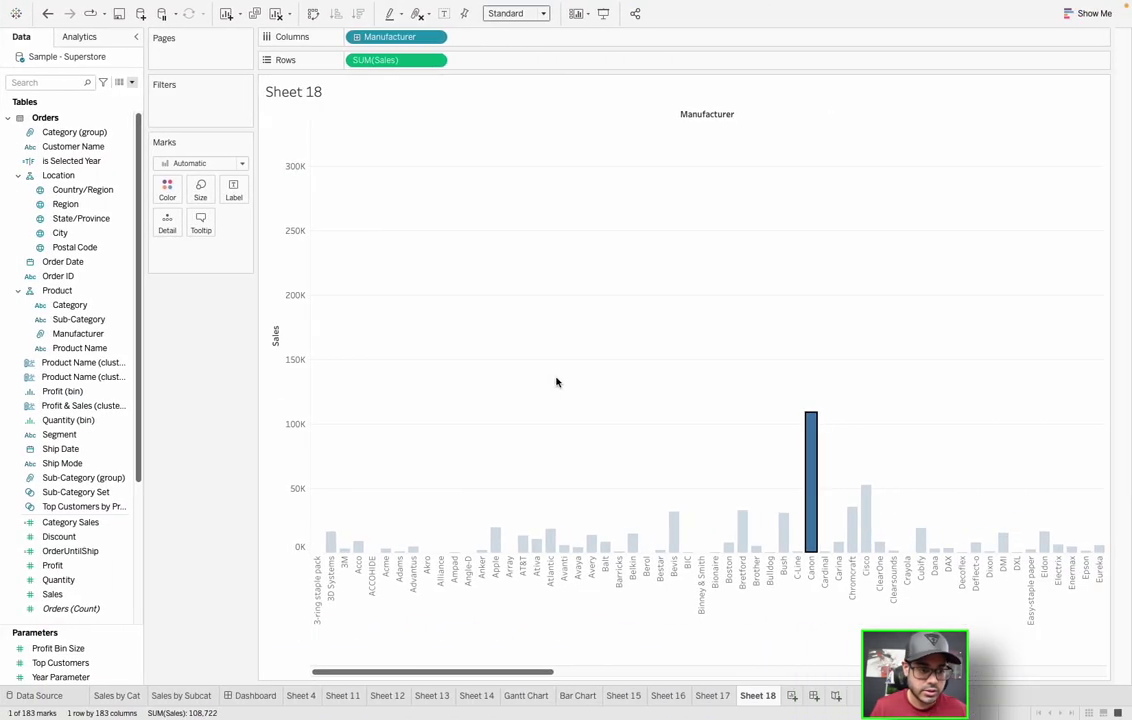
{"action": "left_click", "coordinate": [792, 695]}
Show the total Quantity as text on Sheet 19
{"action": "left_click", "coordinate": [86, 406]}
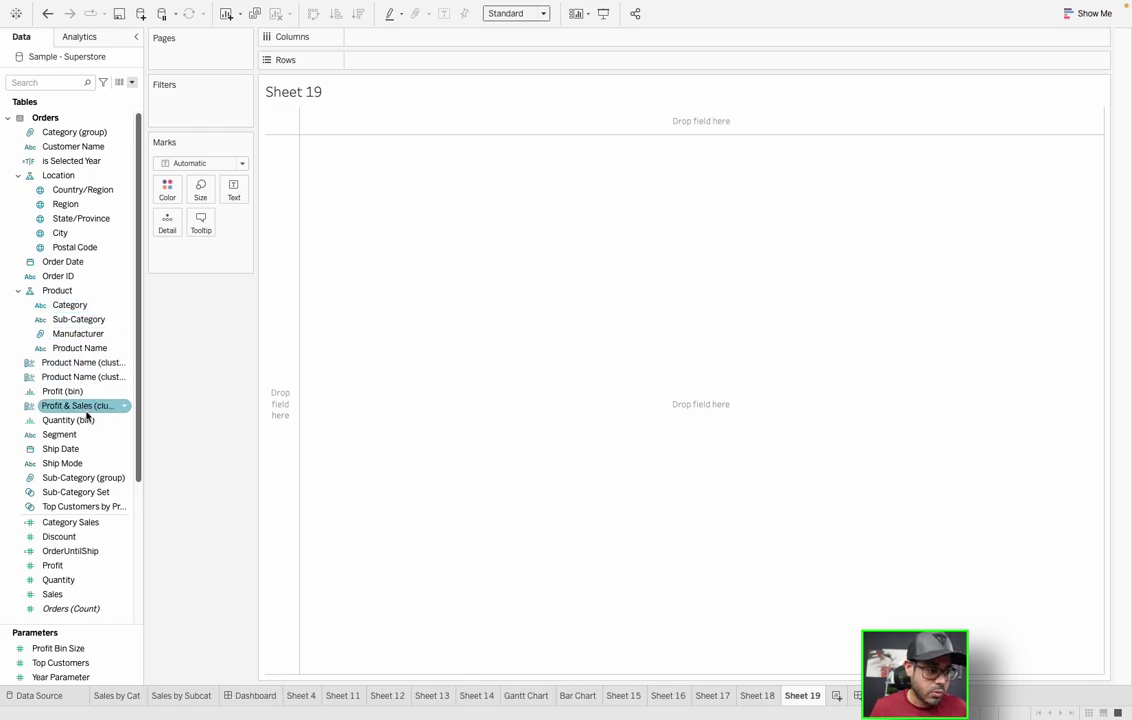
{"action": "scroll", "coordinate": [86, 416], "scroll_direction": "down", "scroll_amount": 5}
{"action": "left_click", "coordinate": [70, 392]}
{"action": "left_click", "coordinate": [63, 378]}
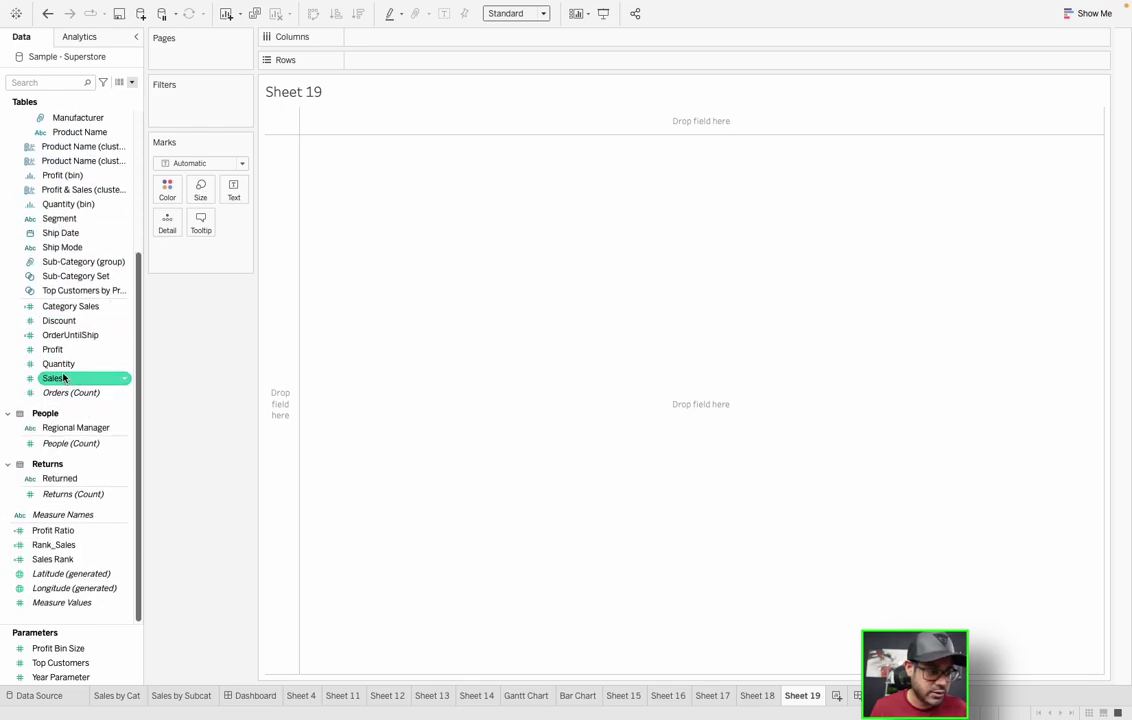
{"action": "left_click_drag", "start_coordinate": [57, 364], "coordinate": [404, 176]}
Edit the Quantity pill inline so it reads string(SUM([Quantity]))
{"action": "mouse_move", "coordinate": [284, 124]}
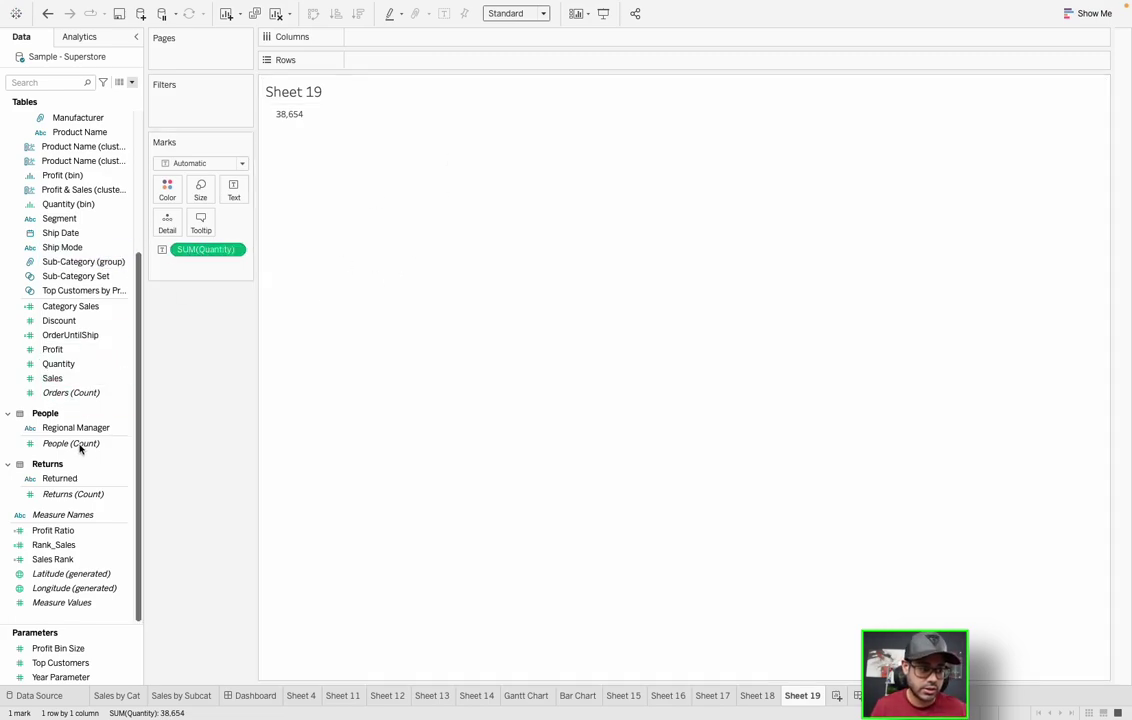
{"action": "left_click_drag", "start_coordinate": [58, 364], "coordinate": [210, 252]}
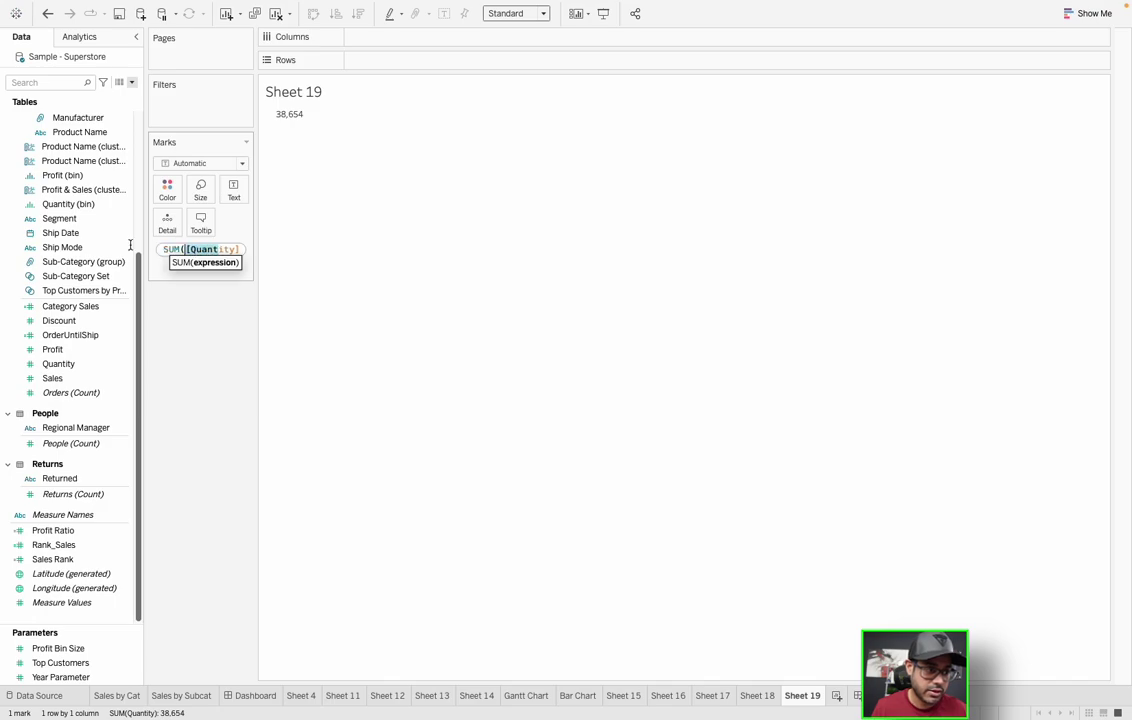
{"action": "key", "text": "Home"}
{"action": "type", "text": "str"}
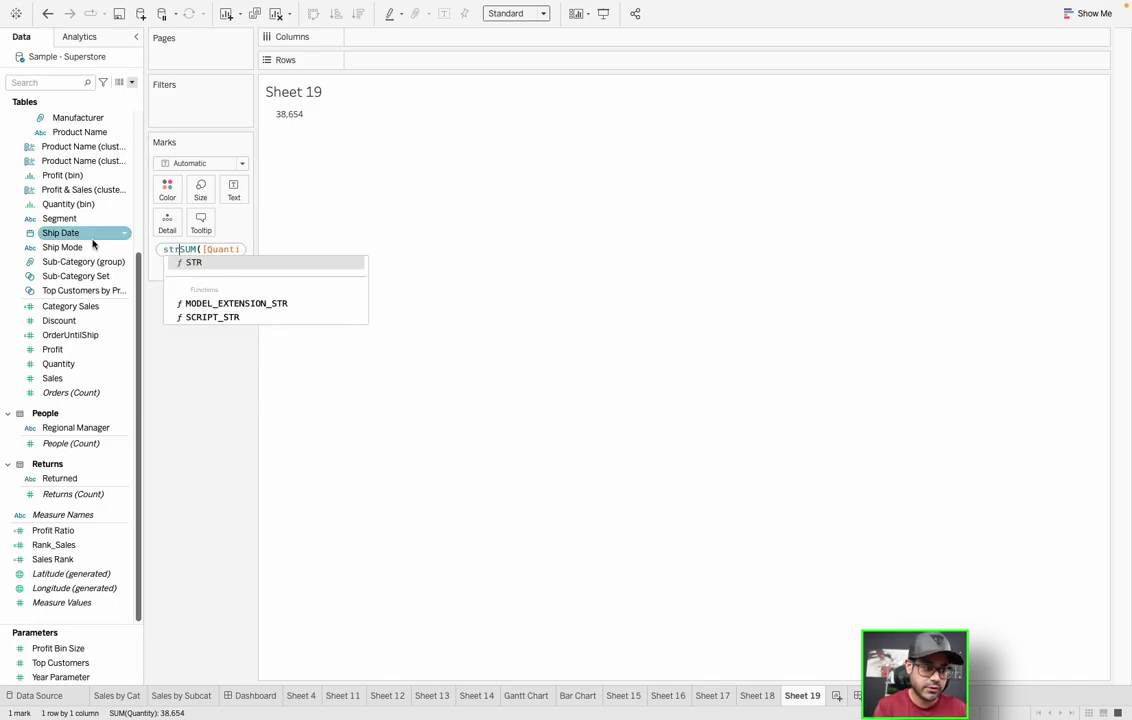
{"action": "type", "text": "ing"}
{"action": "type", "text": "("}
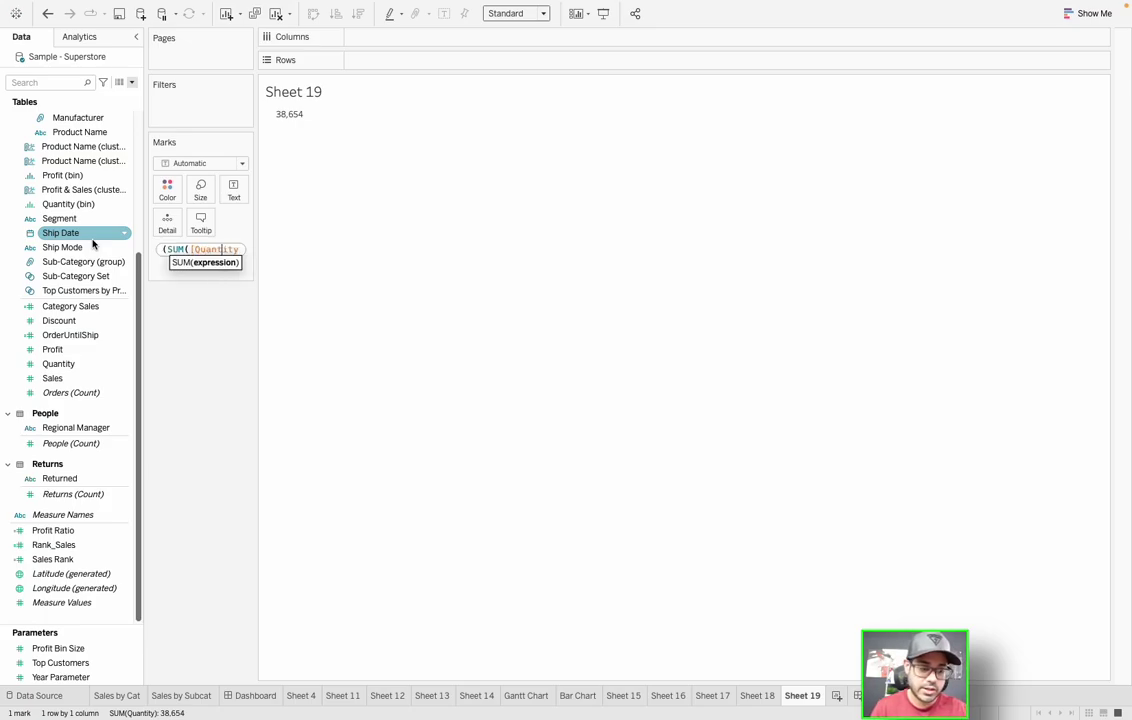
{"action": "key", "text": "End"}
{"action": "type", "text": ")"}
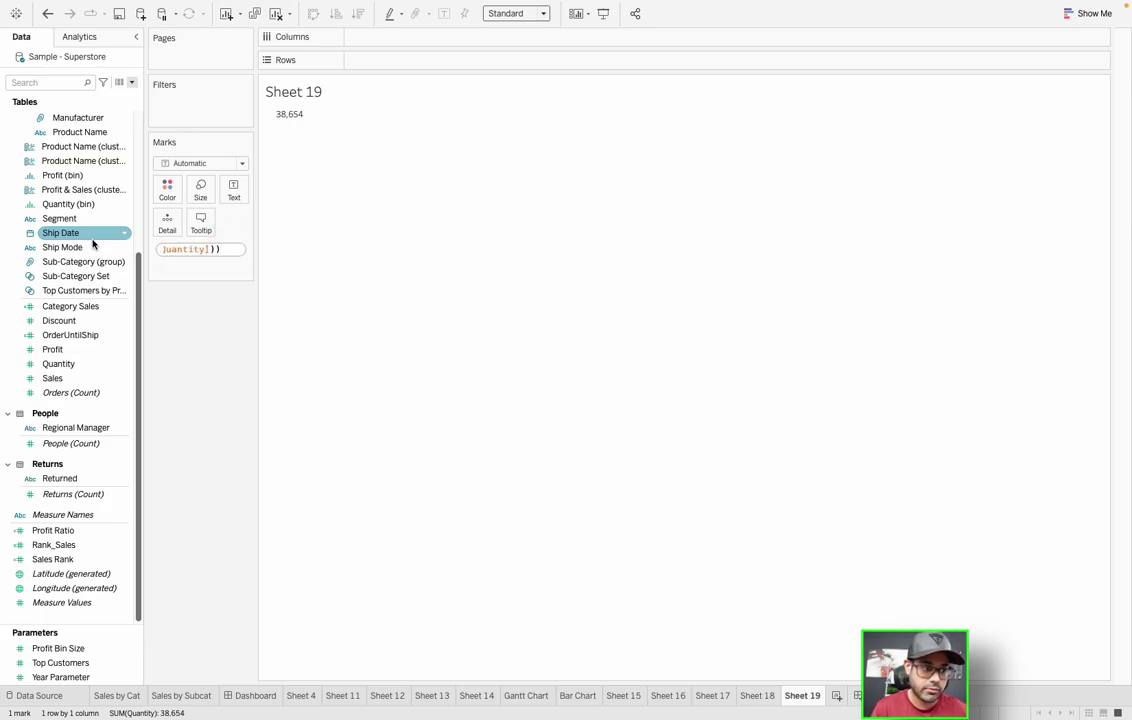
{"action": "key", "text": "Return"}
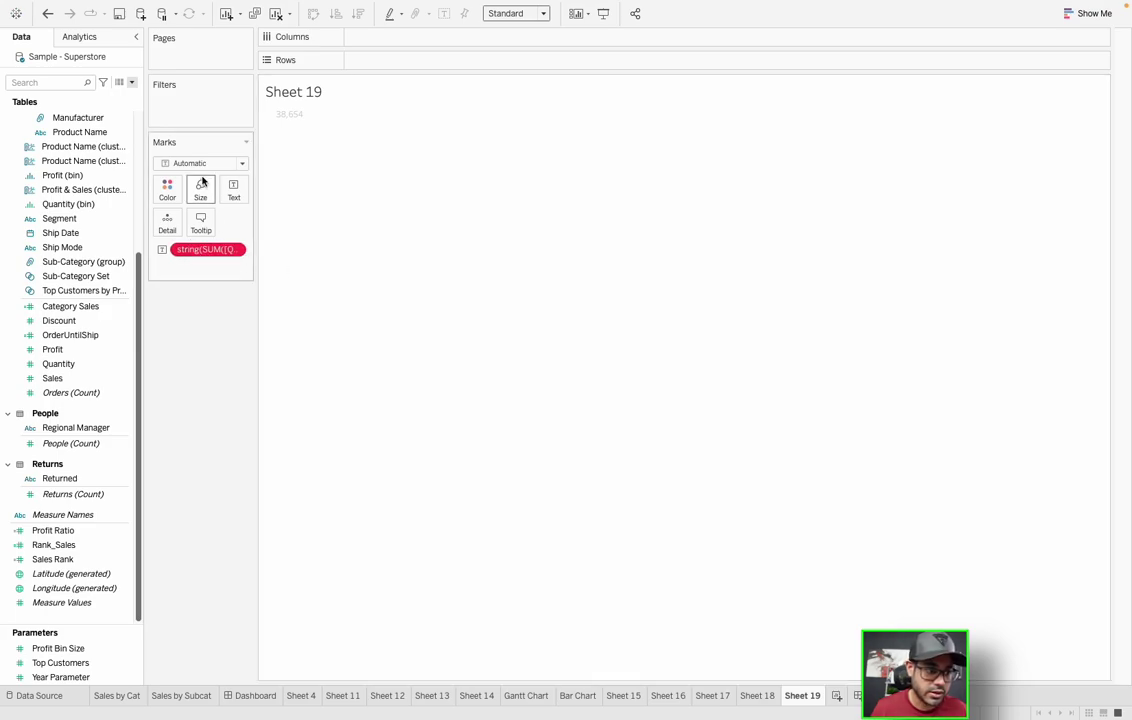
{"action": "left_click_drag", "start_coordinate": [359, 84], "coordinate": [382, 232]}
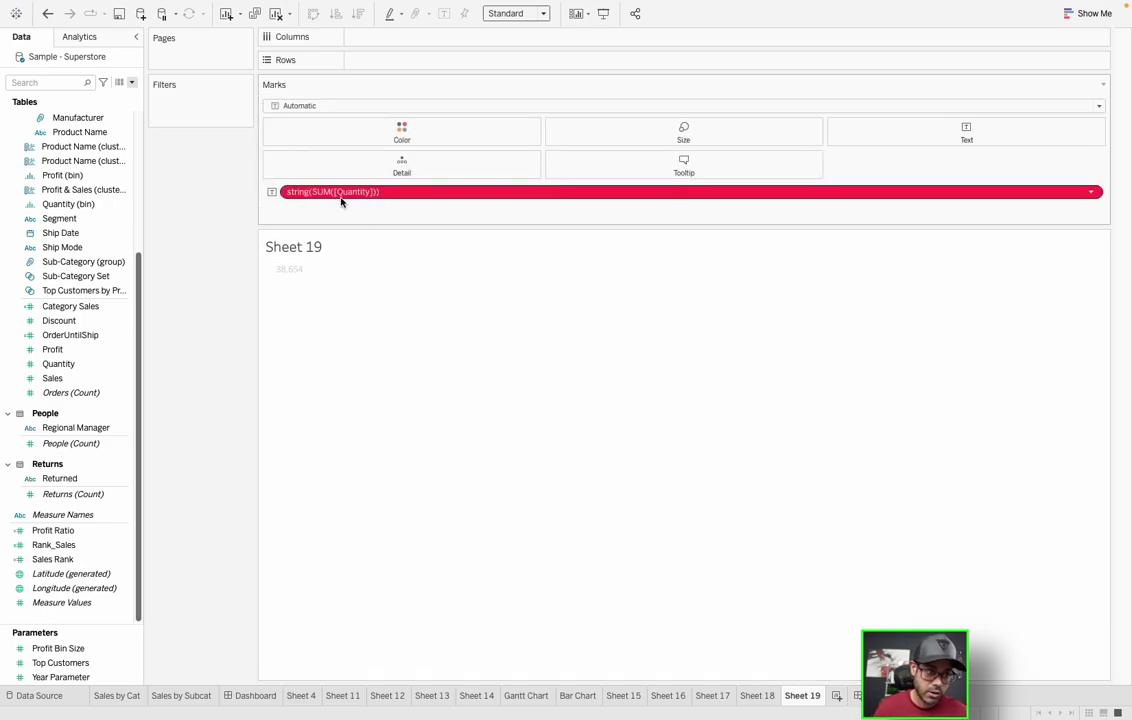
Replace string with the STR function in the pill, giving a valid STR(SUM([Quantity])) showing 38654
{"action": "mouse_move", "coordinate": [341, 202]}
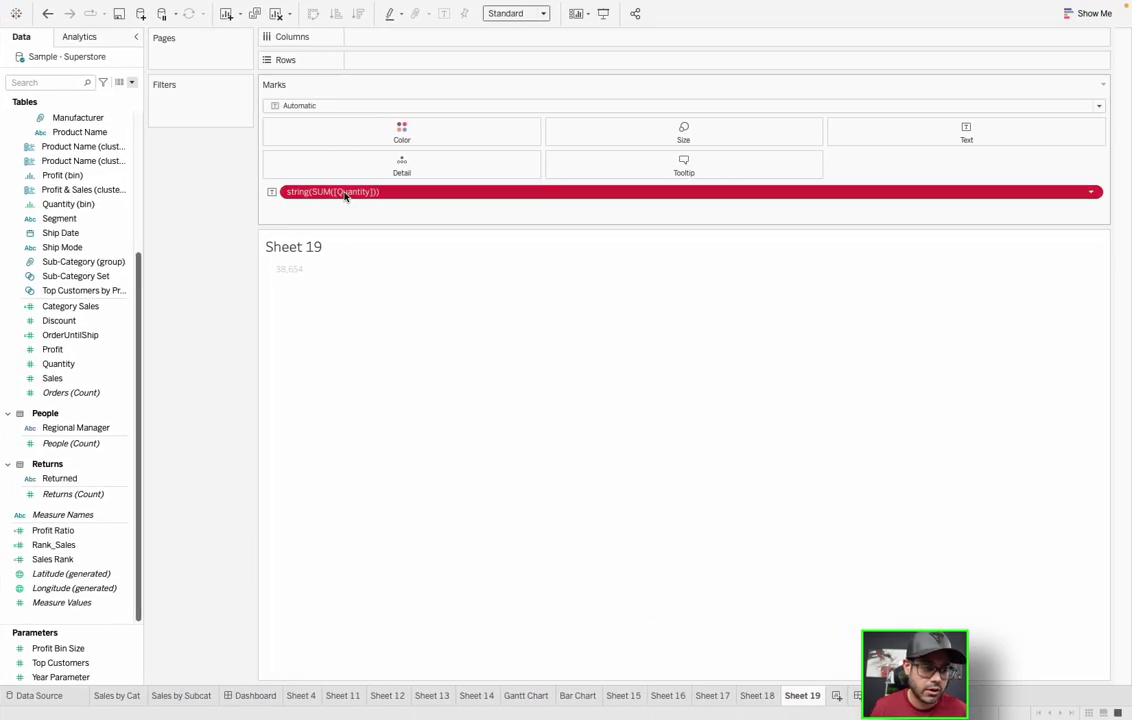
{"action": "double_click", "coordinate": [287, 192]}
{"action": "type", "text": "str"}
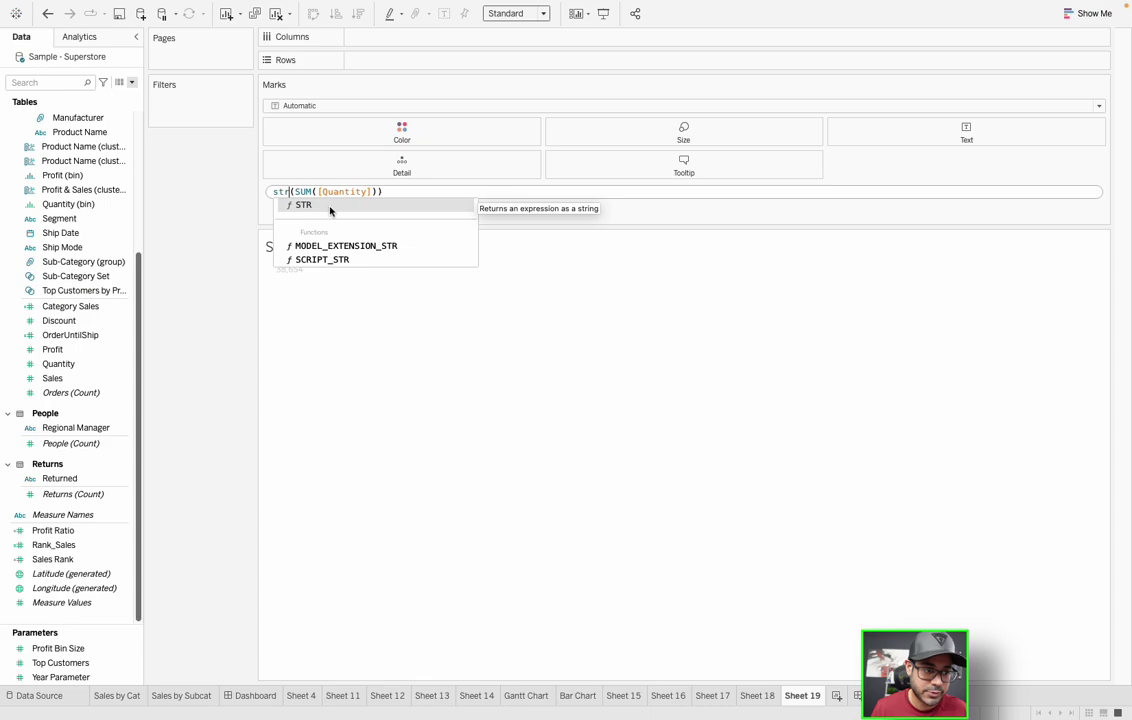
{"action": "left_click", "coordinate": [329, 207]}
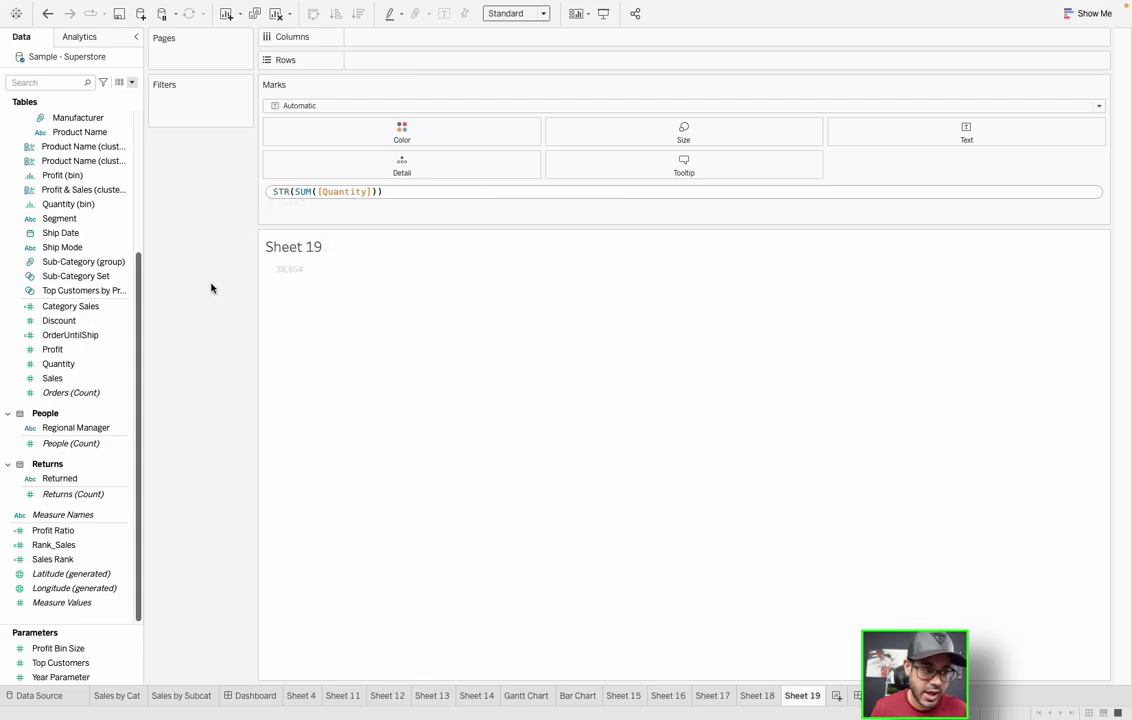
{"action": "key", "text": "Return"}
{"action": "mouse_move", "coordinate": [285, 276]}
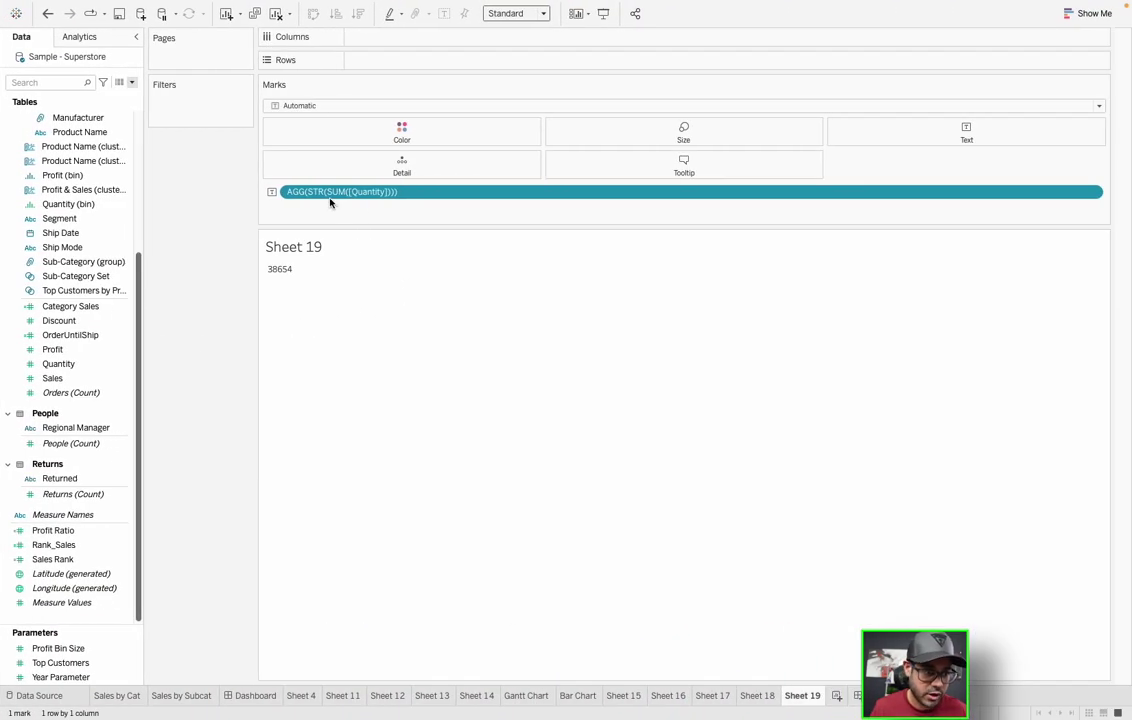
Change the pill's STR function to varchar
{"action": "double_click", "coordinate": [322, 196]}
{"action": "double_click", "coordinate": [280, 192]}
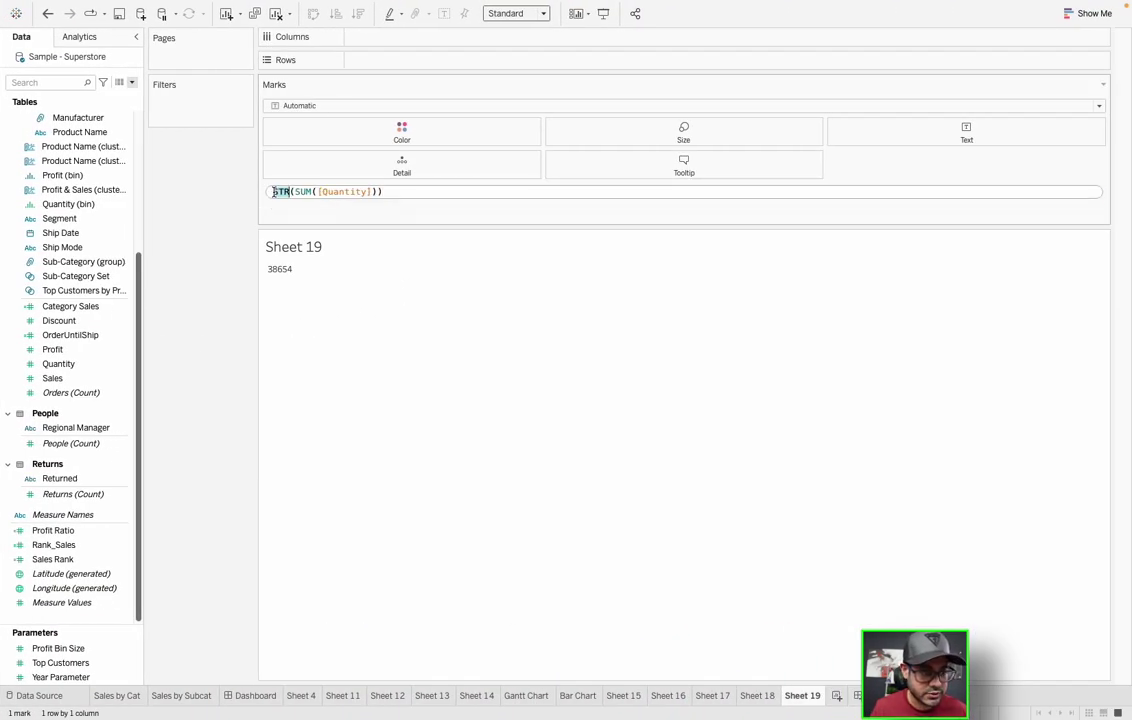
{"action": "type", "text": "varchar"}
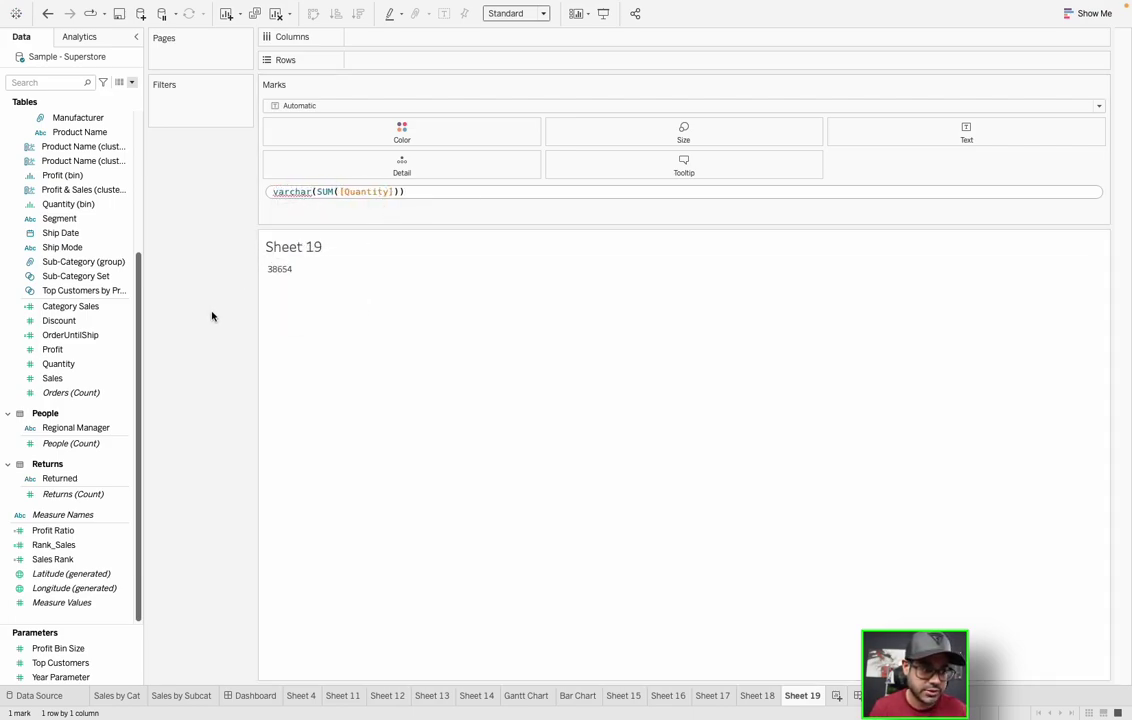
{"action": "key", "text": "Return"}
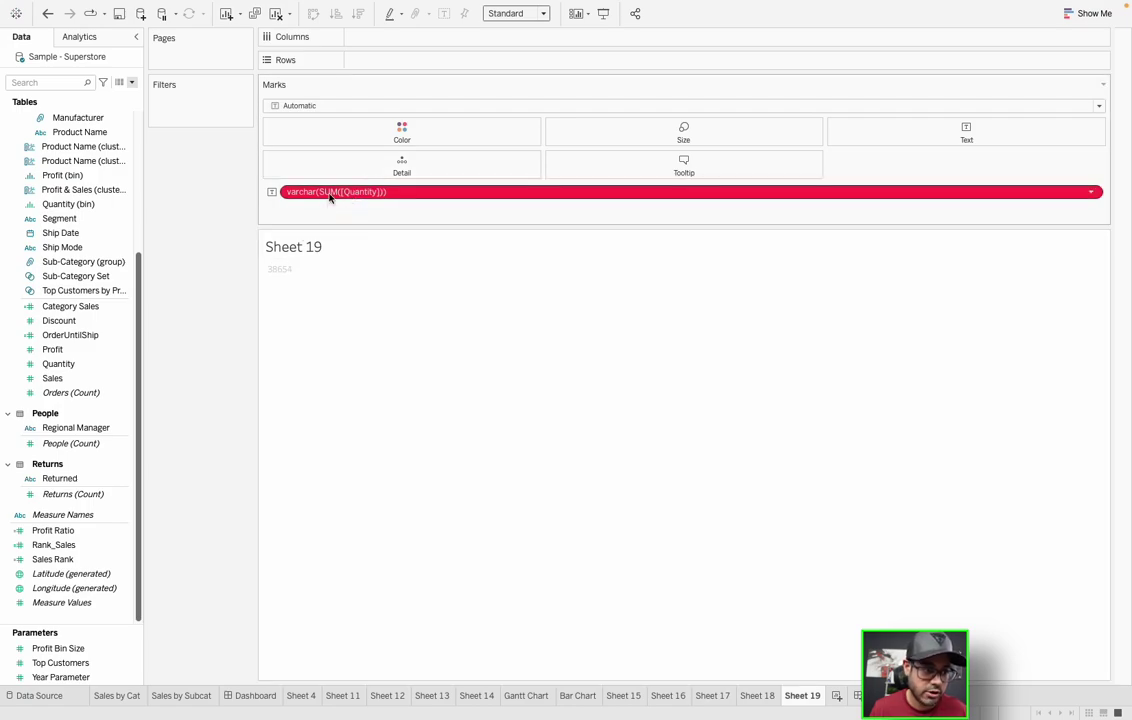
{"action": "mouse_move", "coordinate": [329, 197]}
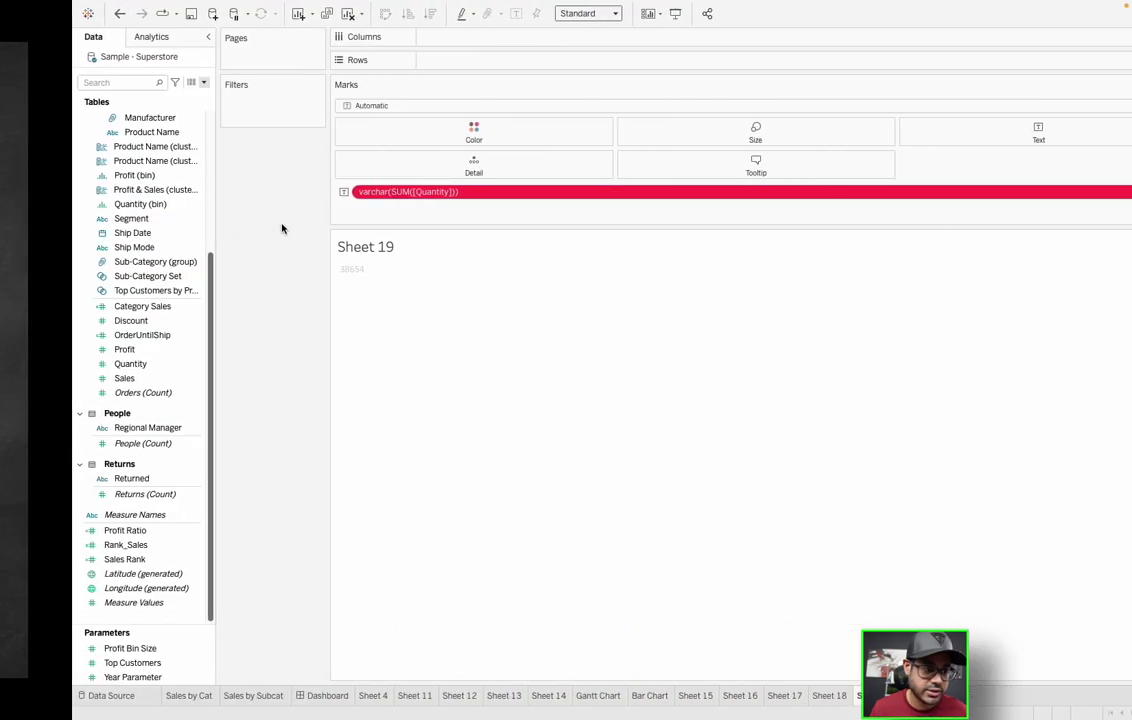
Change varchar to cast, giving the invalid cast(SUM([Quantity]))
{"action": "double_click", "coordinate": [365, 192]}
{"action": "double_click", "coordinate": [365, 192]}
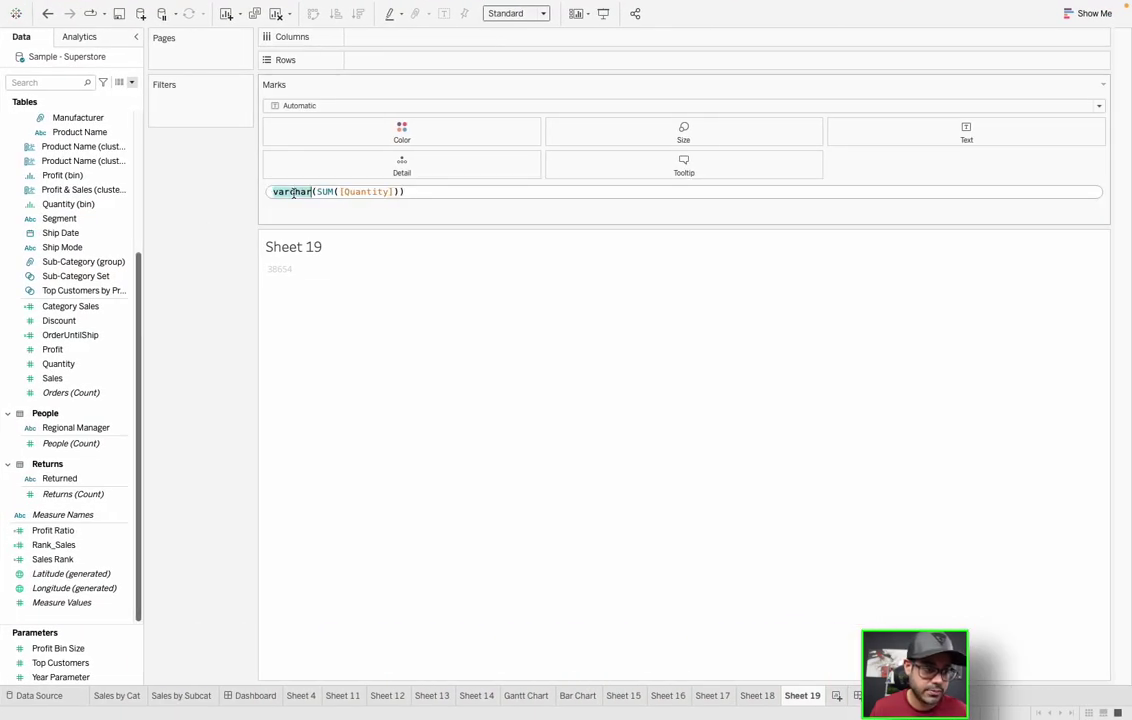
{"action": "type", "text": "cast"}
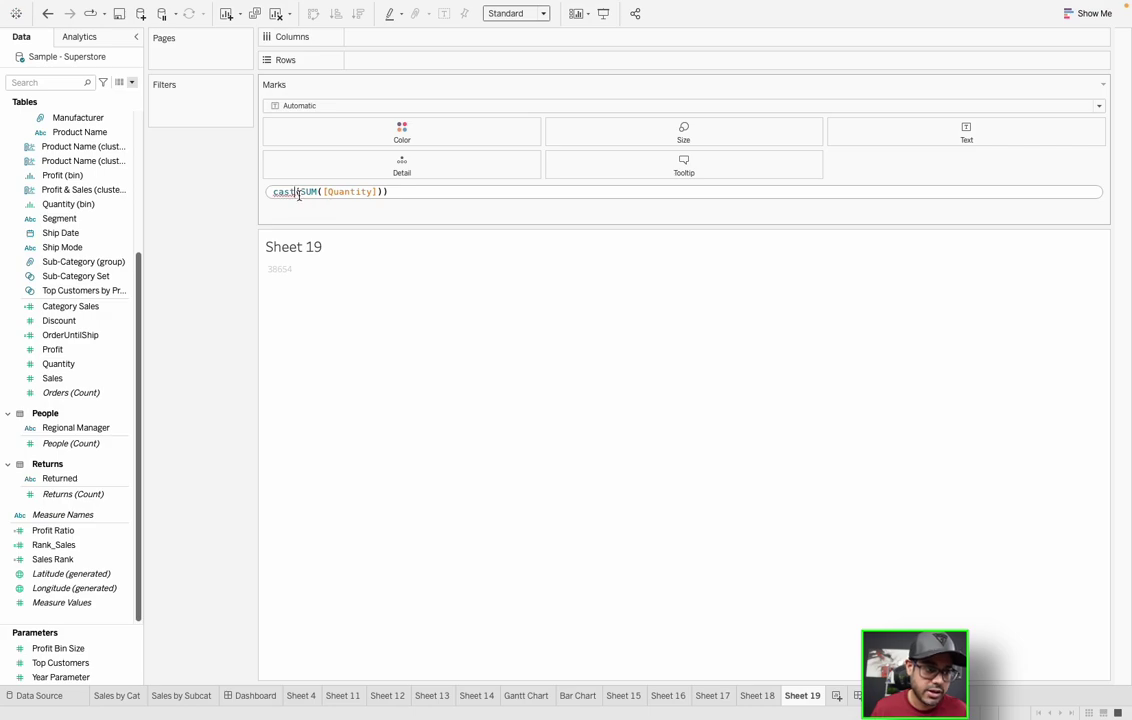
{"action": "key", "text": "Return"}
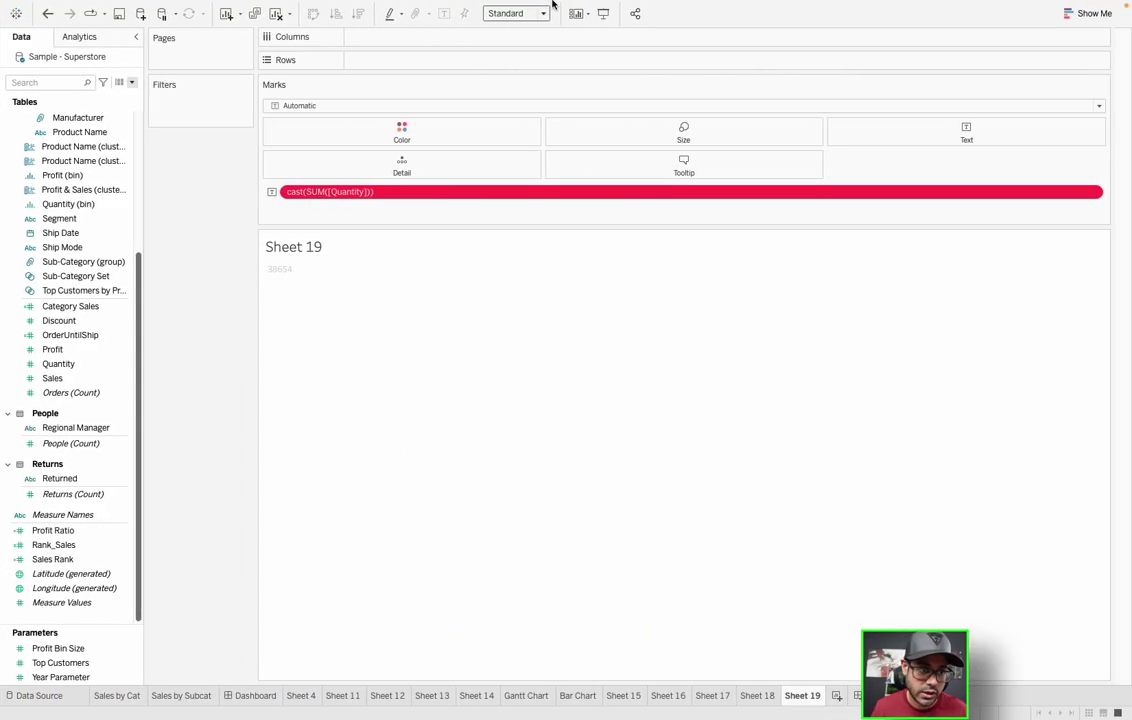
Browse the Server menu's Publish Data Source, Create User Filter and Tableau Public submenus, then open Publish Workbook
{"action": "left_click", "coordinate": [445, 8]}
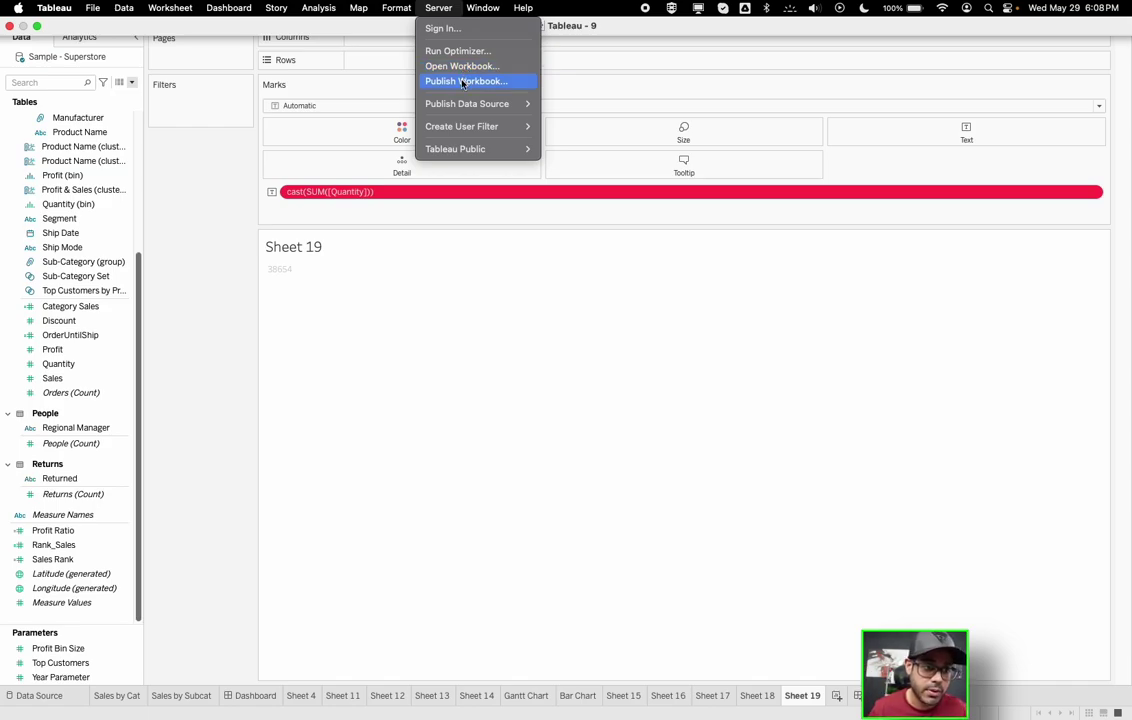
{"action": "mouse_move", "coordinate": [475, 105]}
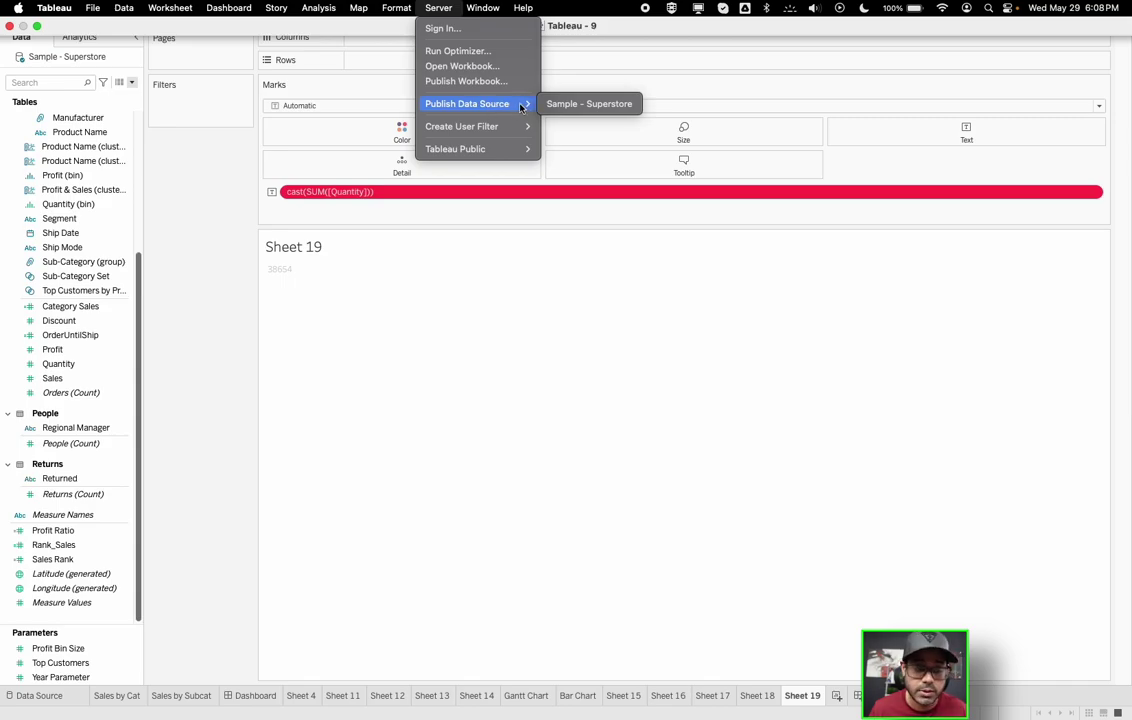
{"action": "mouse_move", "coordinate": [483, 128]}
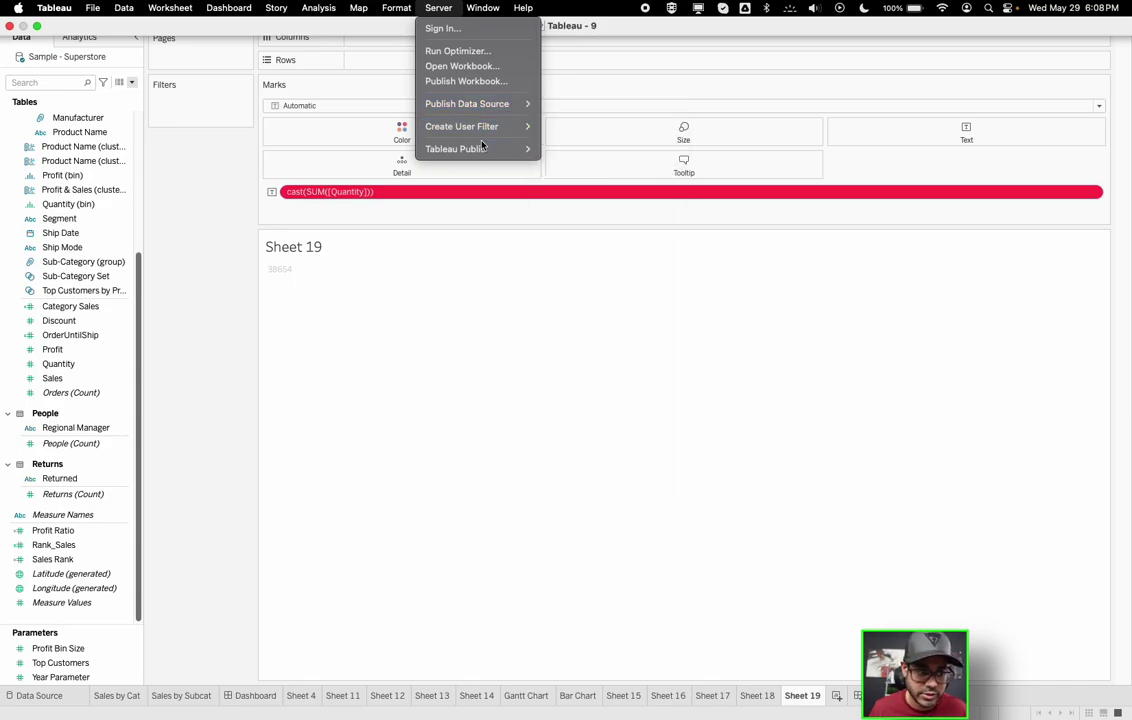
{"action": "mouse_move", "coordinate": [470, 149]}
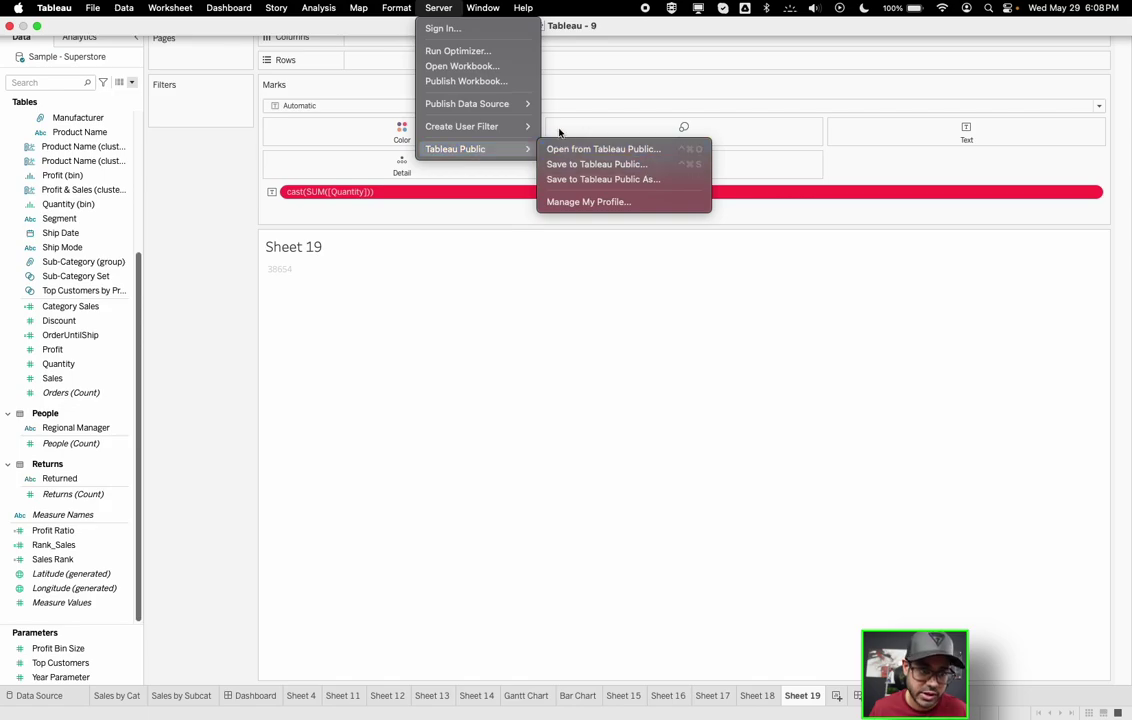
{"action": "left_click", "coordinate": [463, 84]}
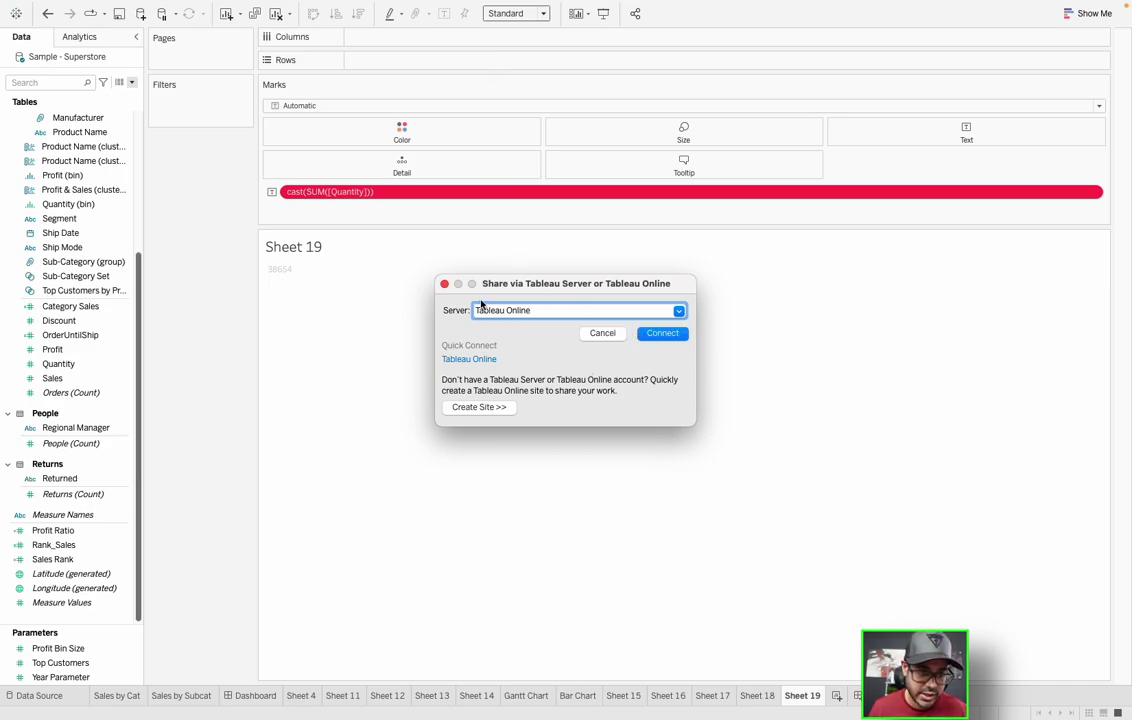
Close the Share via Tableau Server or Tableau Online dialog without publishing
{"action": "left_click", "coordinate": [444, 284]}
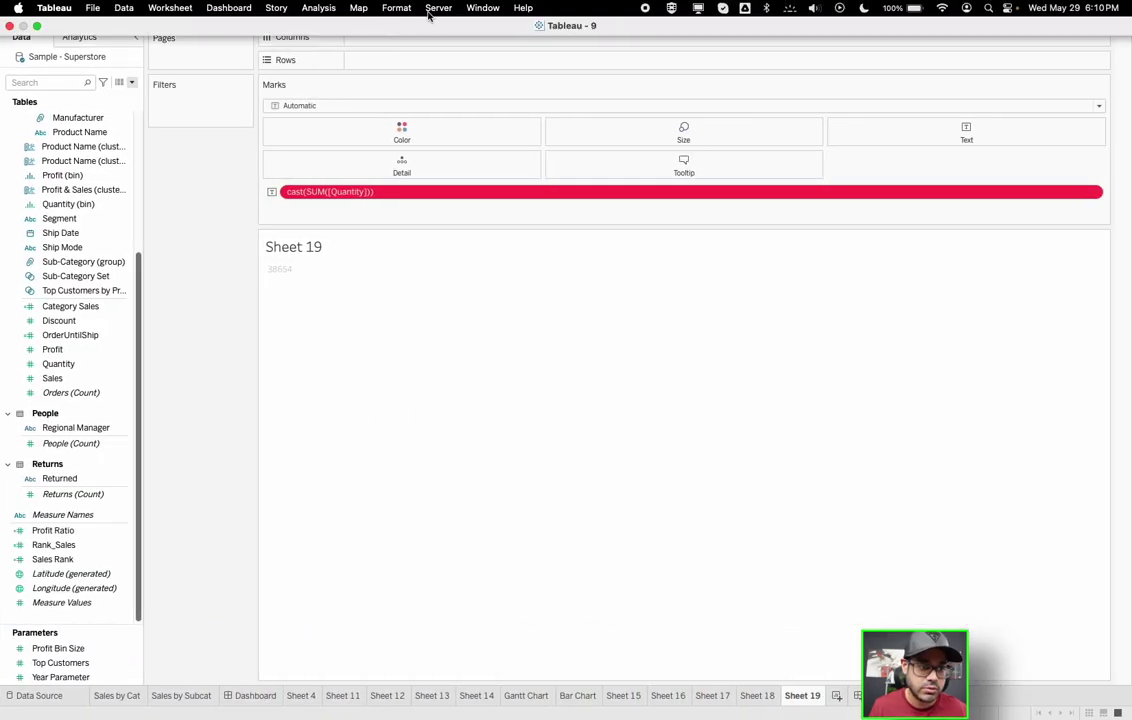
{"action": "left_click", "coordinate": [432, 9]}
Dismiss the Server menu and create the new worksheet Sheet 20
{"action": "left_click", "coordinate": [449, 418]}
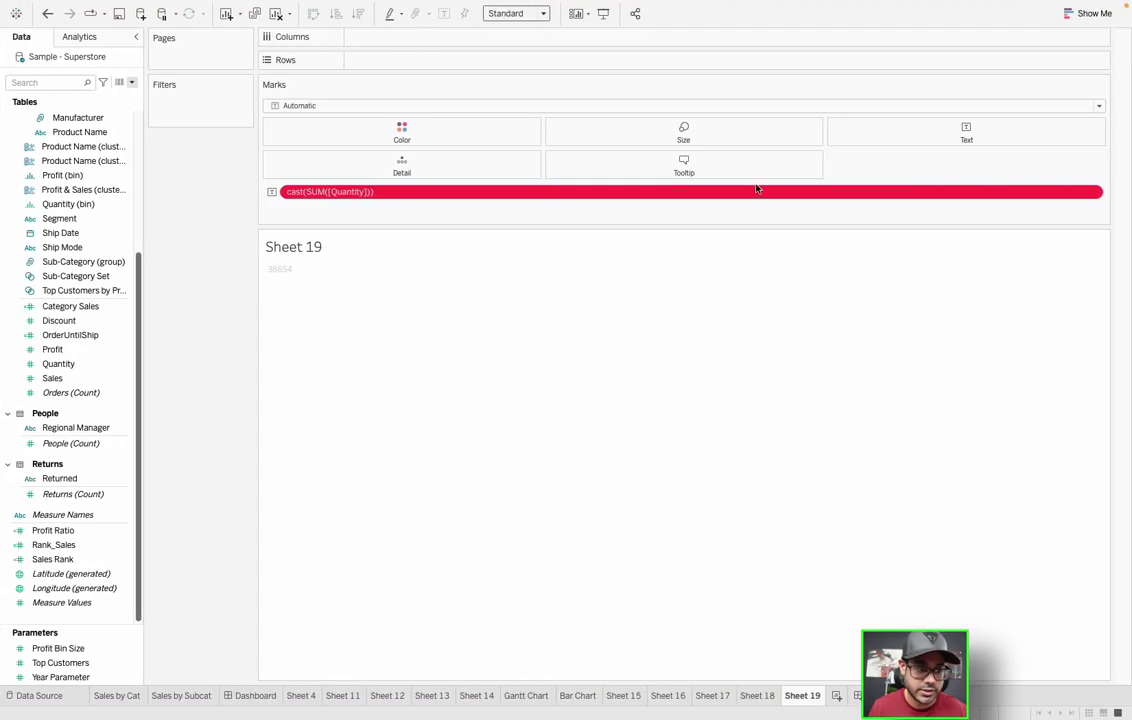
{"action": "left_click", "coordinate": [837, 695]}
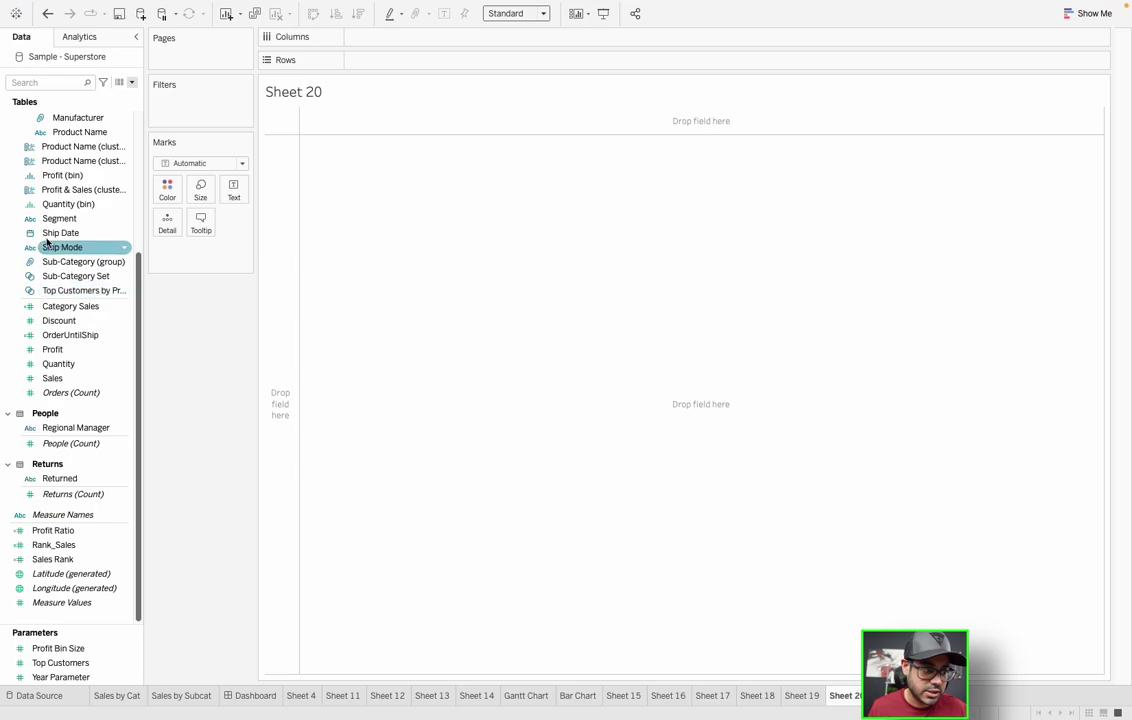
Write a new calculated field with the formula DATEPART('day',[Order Date])
{"action": "scroll", "coordinate": [60, 235], "scroll_direction": "up", "scroll_amount": 5}
{"action": "left_click", "coordinate": [131, 82]}
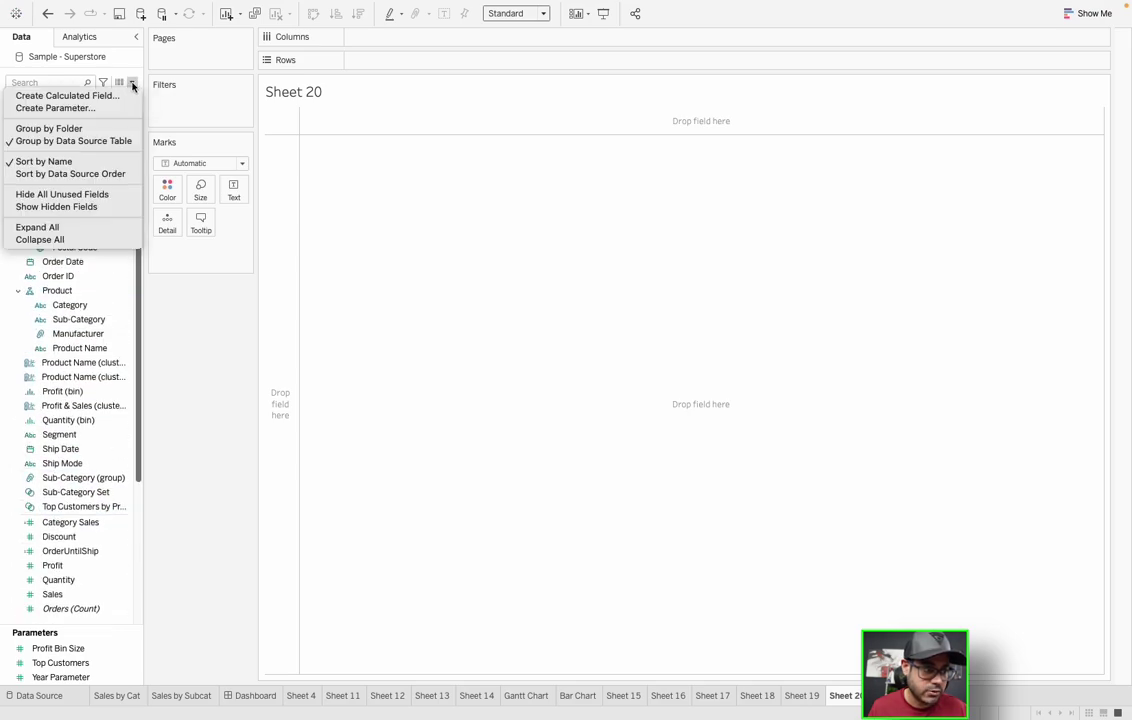
{"action": "left_click", "coordinate": [117, 96]}
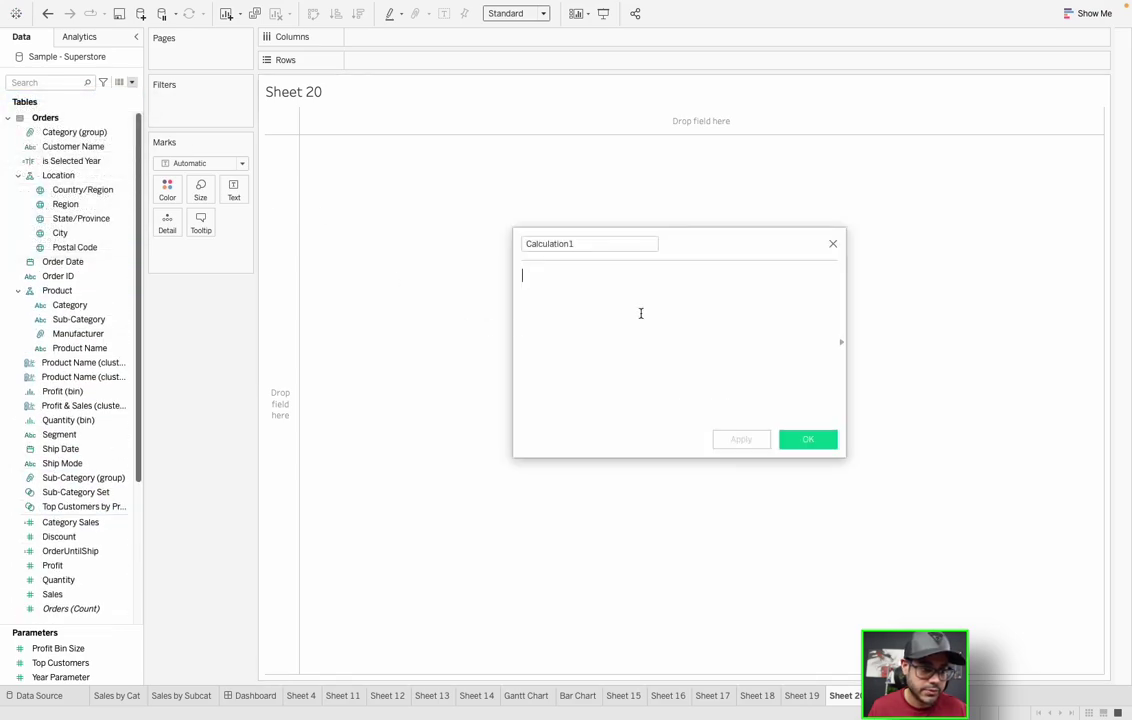
{"action": "type", "text": "order"}
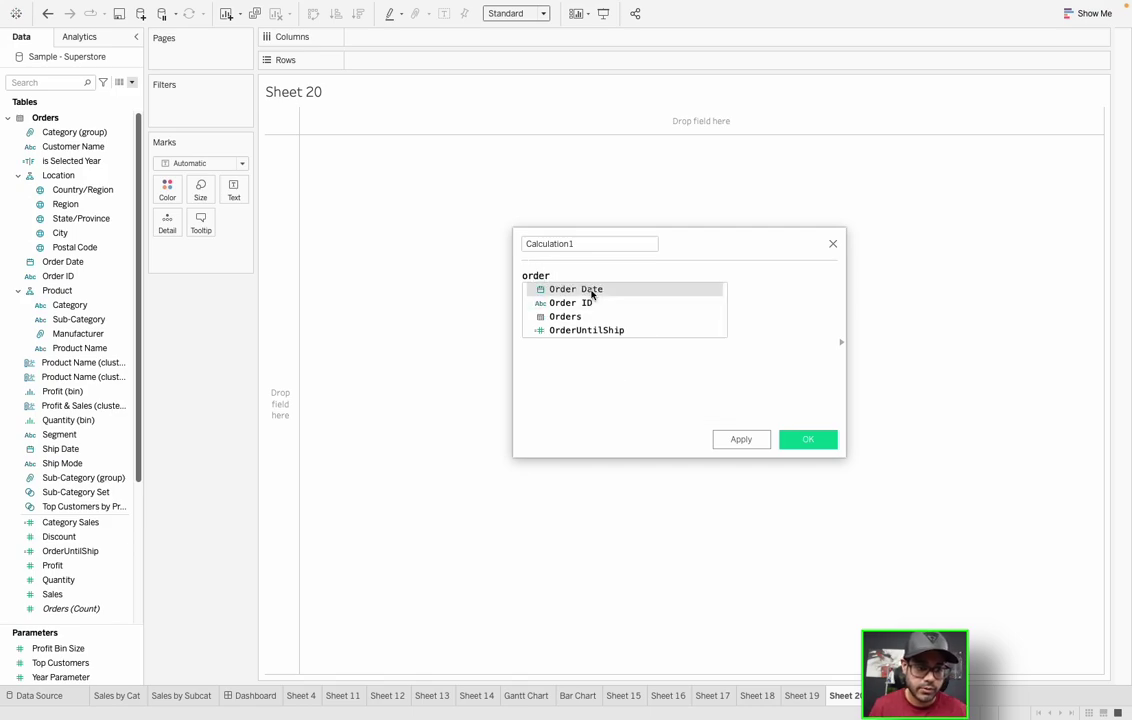
{"action": "left_click", "coordinate": [577, 288]}
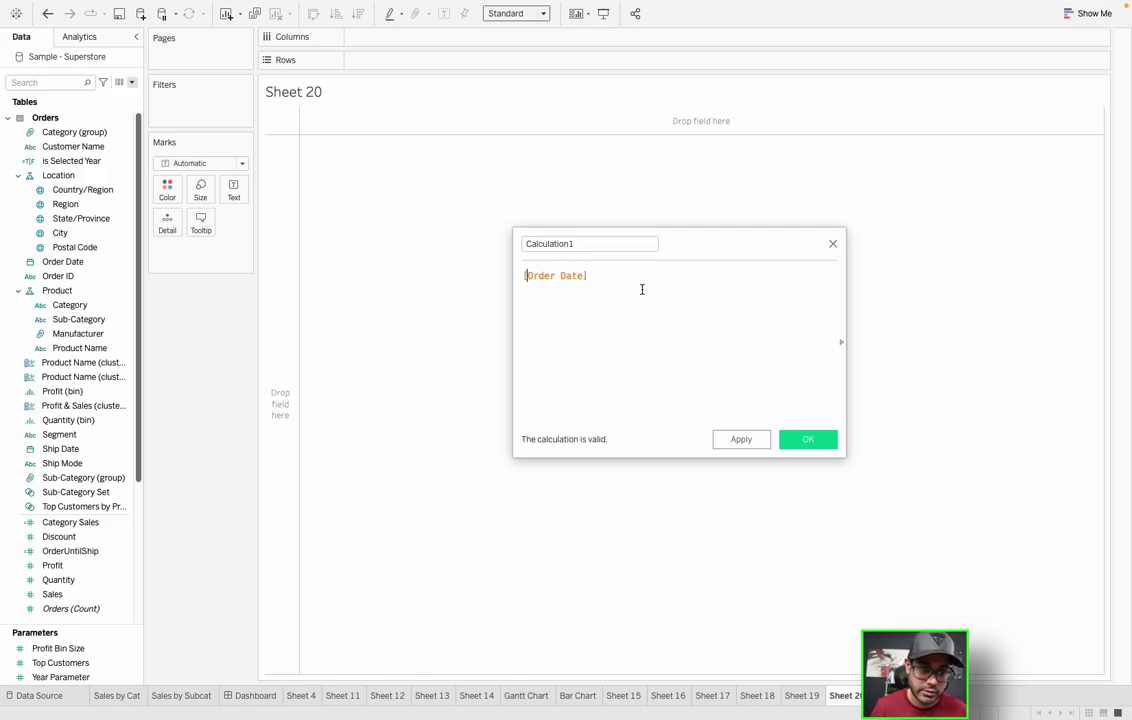
{"action": "type", "text": "datep"}
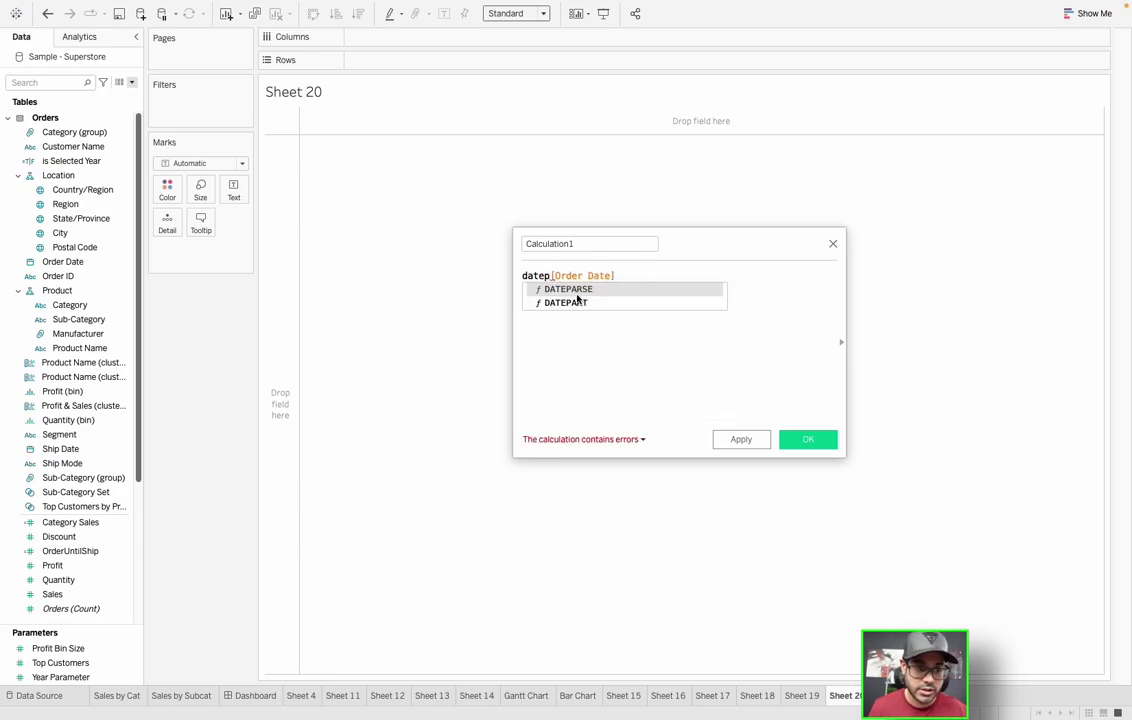
{"action": "left_click", "coordinate": [566, 303]}
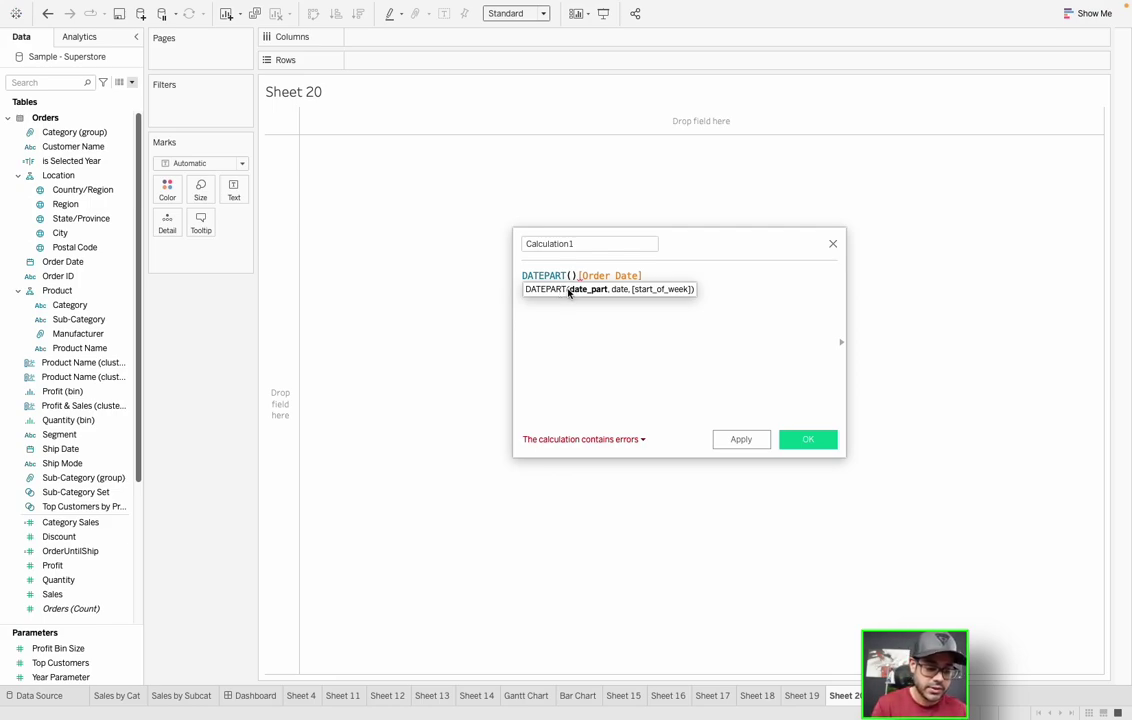
{"action": "type", "text": "'day'"}
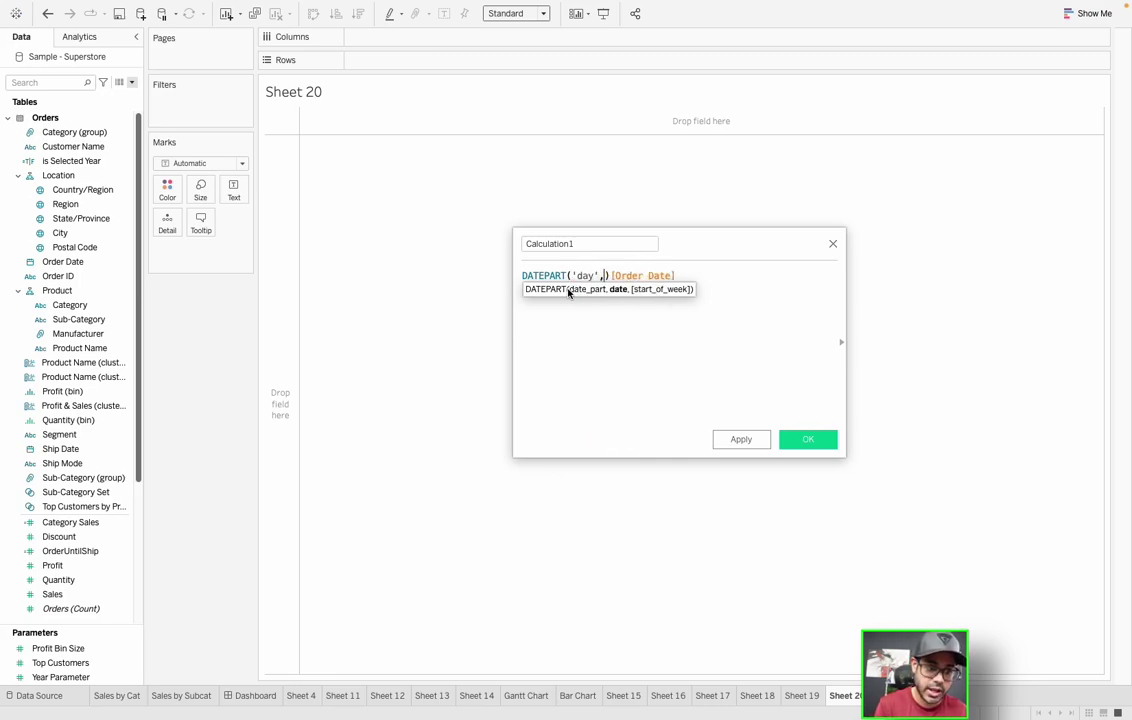
{"action": "type", "text": ","}
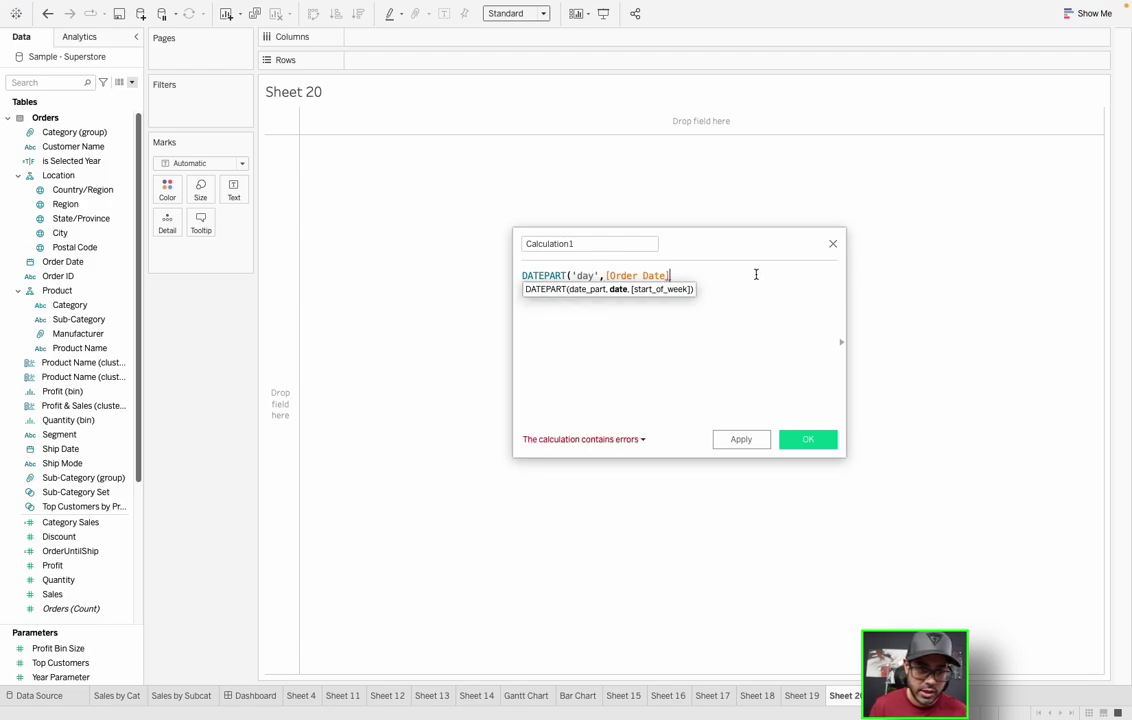
{"action": "left_click_drag", "start_coordinate": [600, 276], "coordinate": [668, 277]}
{"action": "left_click", "coordinate": [670, 276]}
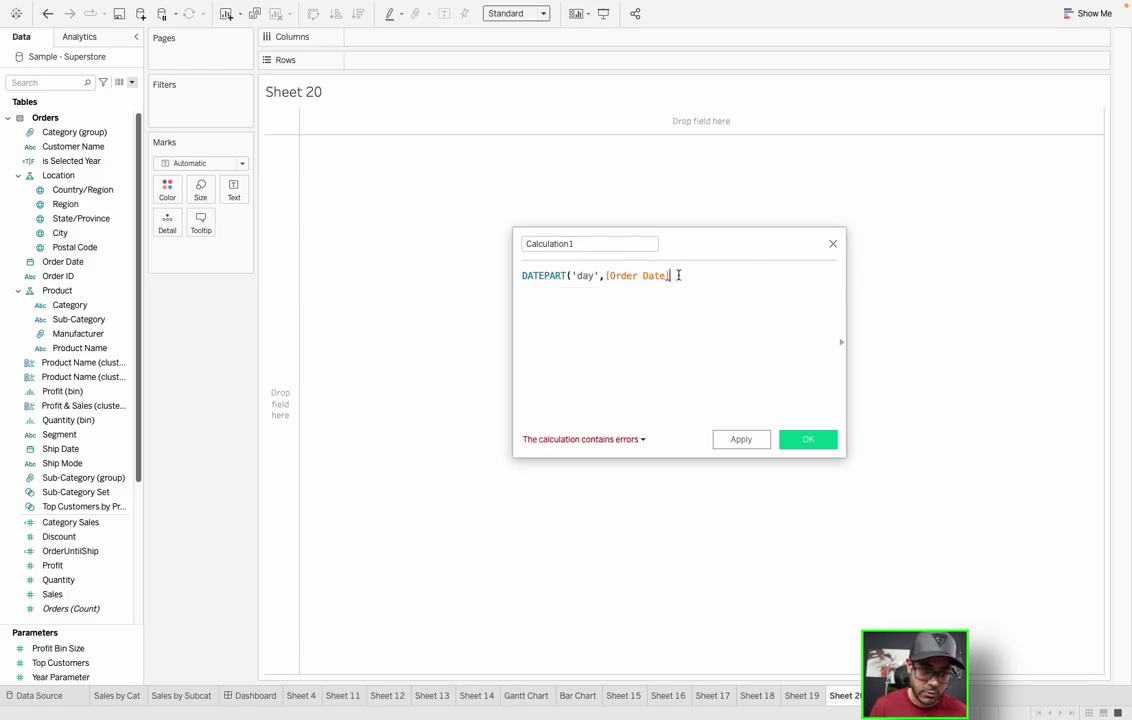
{"action": "type", "text": ")"}
Name the calculation Order Day and apply it
{"action": "left_click", "coordinate": [606, 241]}
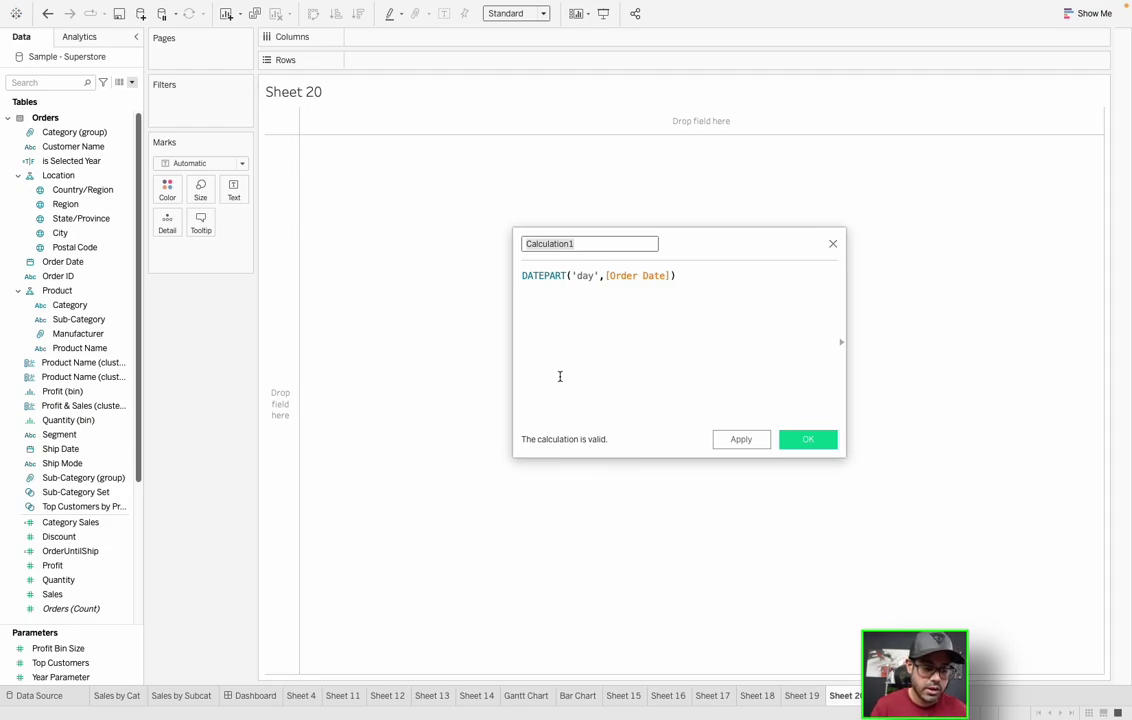
{"action": "type", "text": "Order Day"}
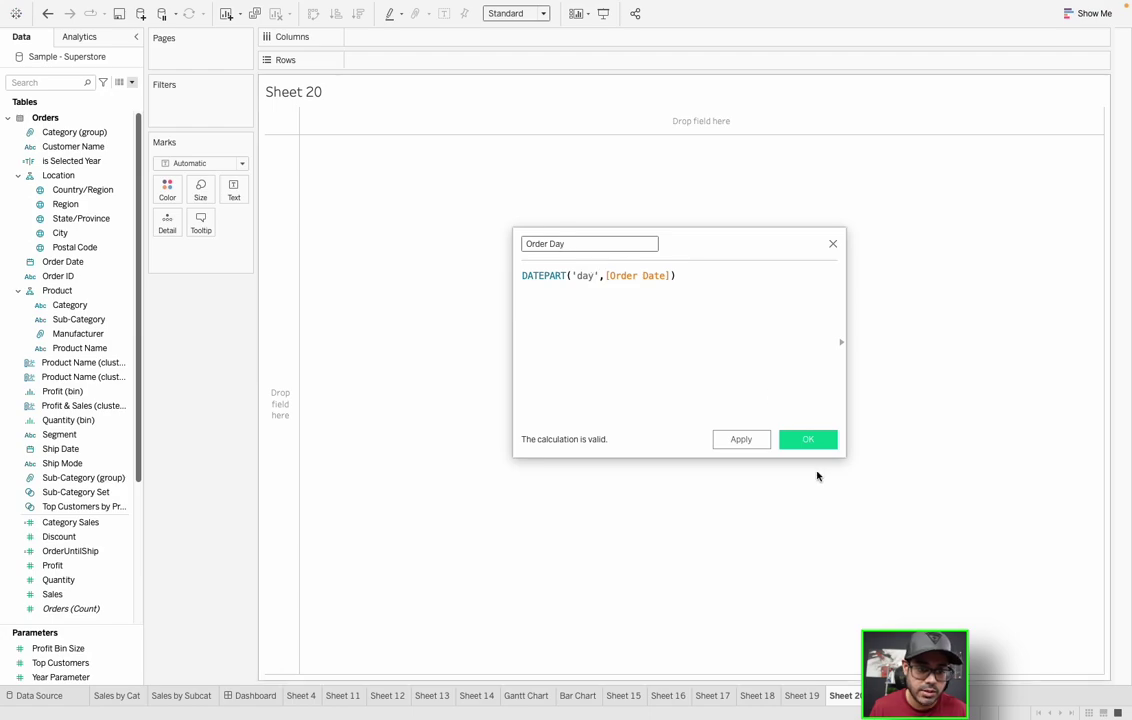
{"action": "left_click", "coordinate": [758, 445]}
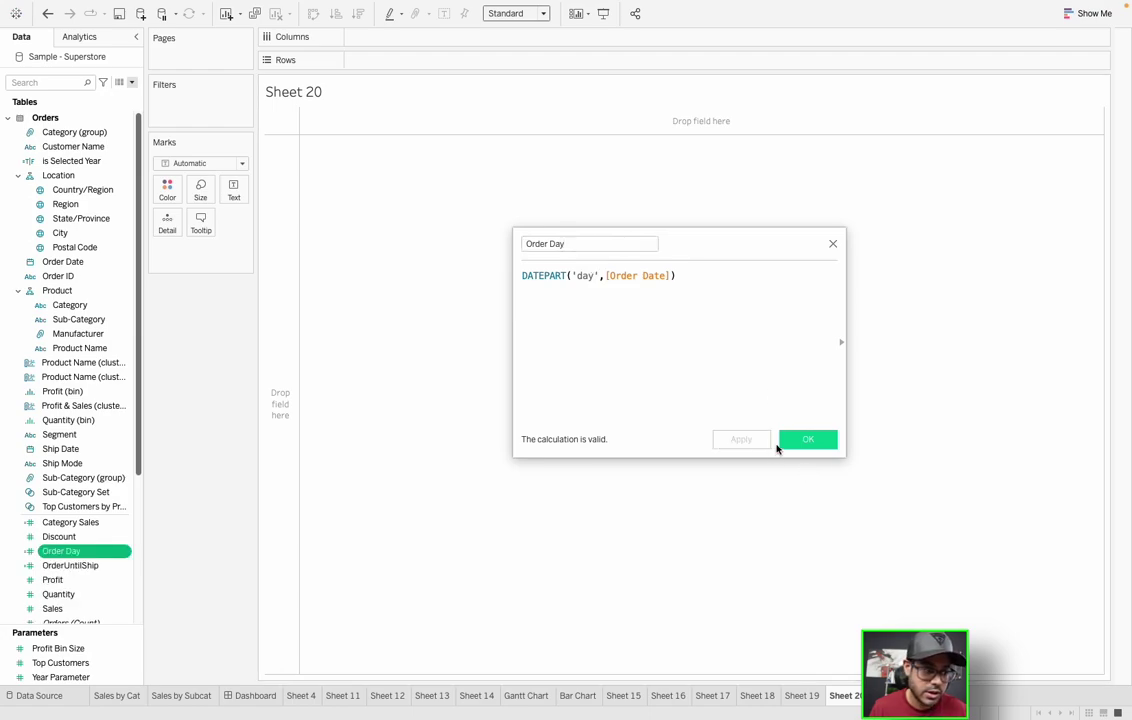
{"action": "left_click", "coordinate": [805, 440]}
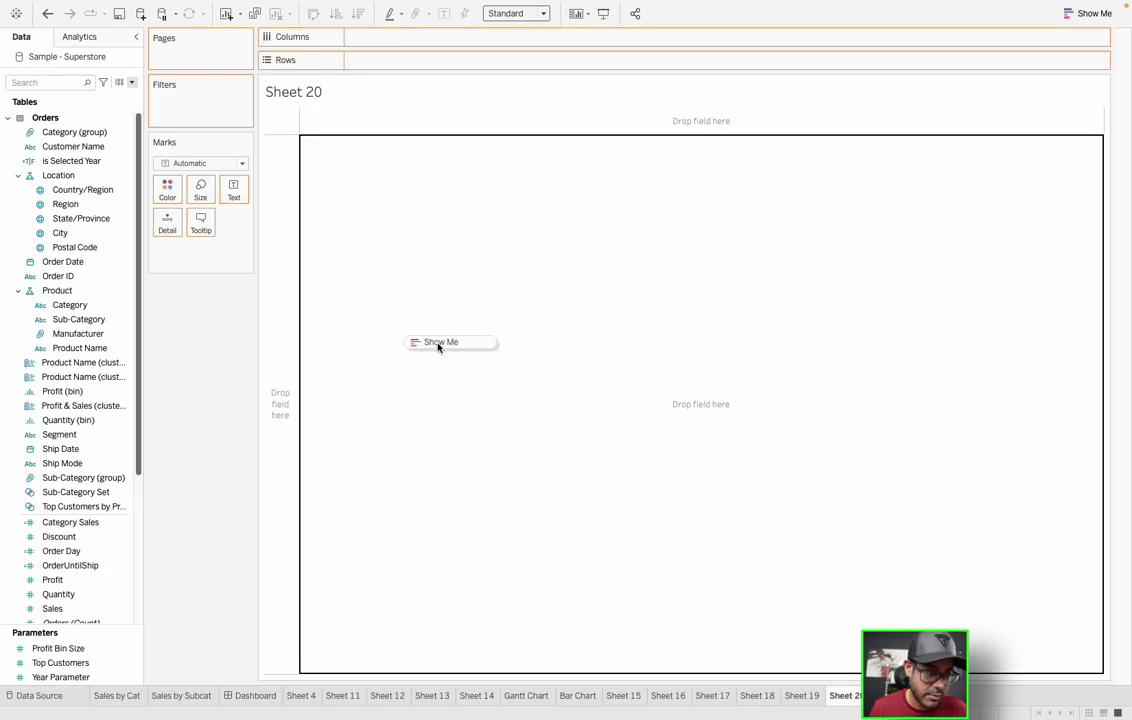
Convert Order Day to a dimension and remove the SUM(Order Day) pill from the view
{"action": "left_click_drag", "start_coordinate": [438, 346], "coordinate": [424, 298]}
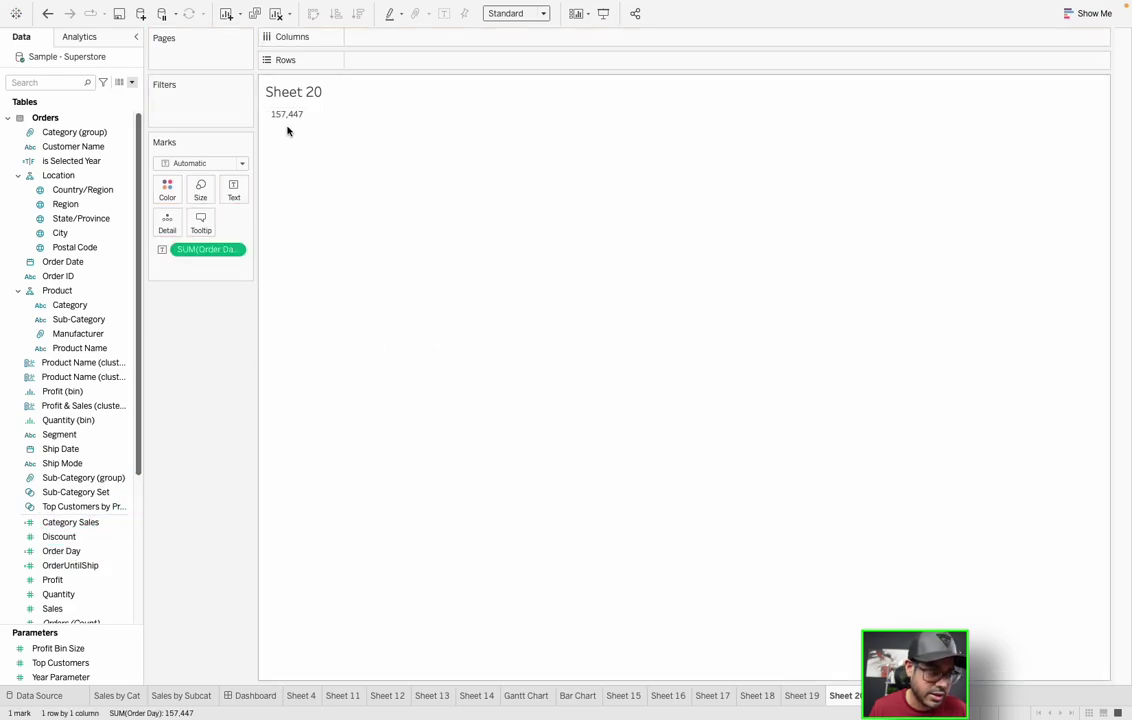
{"action": "left_click", "coordinate": [70, 551]}
{"action": "right_click", "coordinate": [76, 556]}
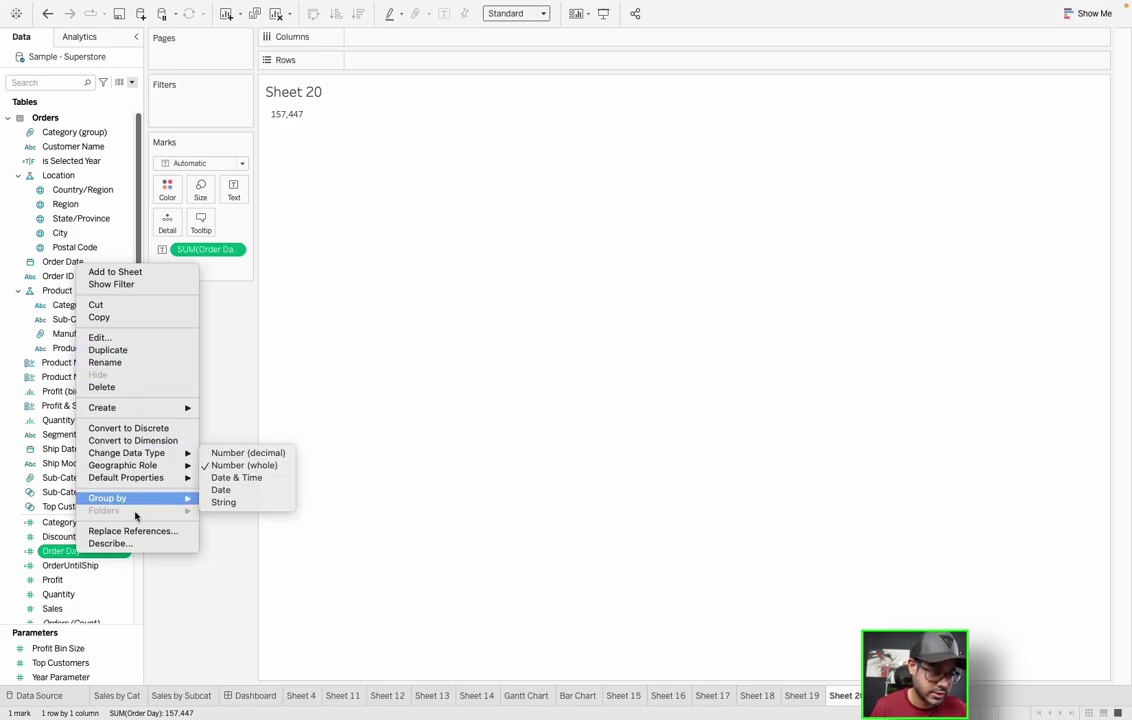
{"action": "left_click", "coordinate": [131, 441]}
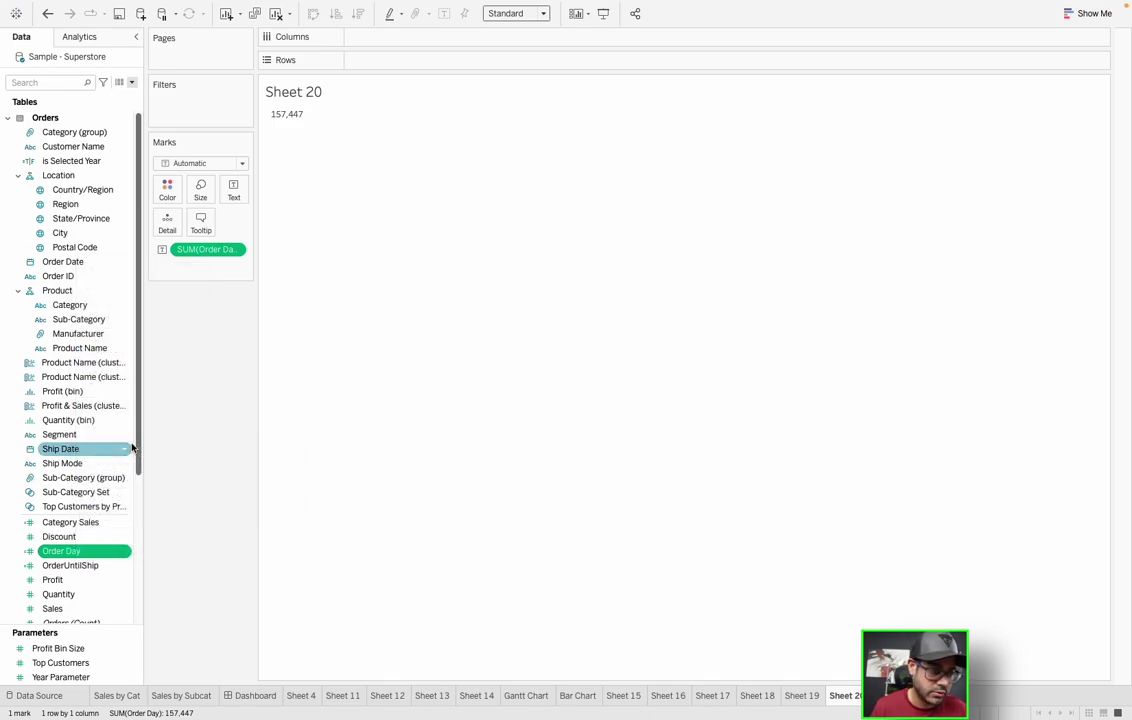
{"action": "left_click_drag", "start_coordinate": [187, 251], "coordinate": [205, 345]}
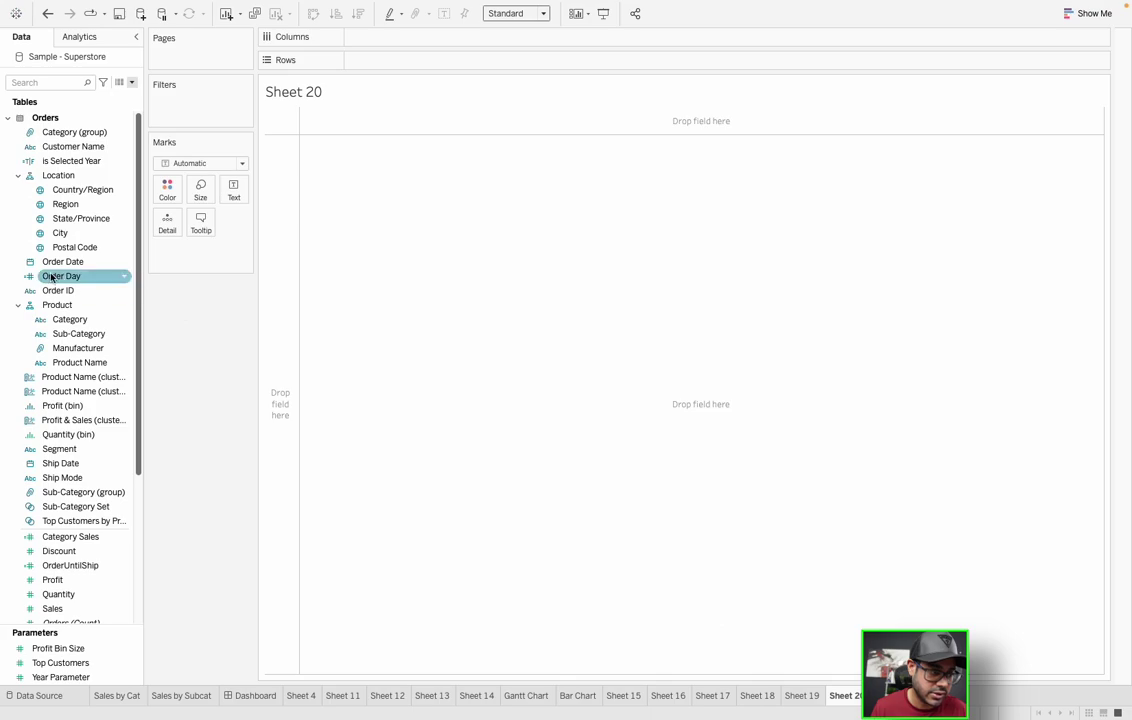
Place Order Day on Rows so Sheet 20 lists days 1 through 31
{"action": "left_click_drag", "start_coordinate": [120, 276], "coordinate": [414, 216]}
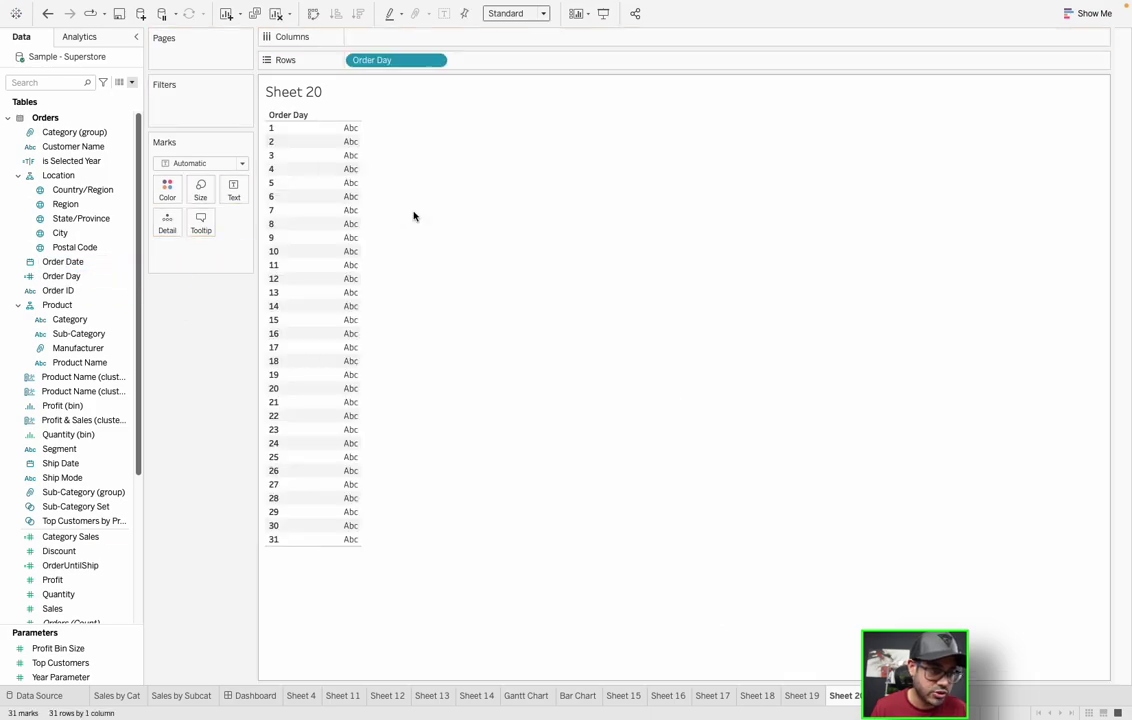
{"action": "left_click", "coordinate": [273, 129]}
{"action": "left_click", "coordinate": [477, 555]}
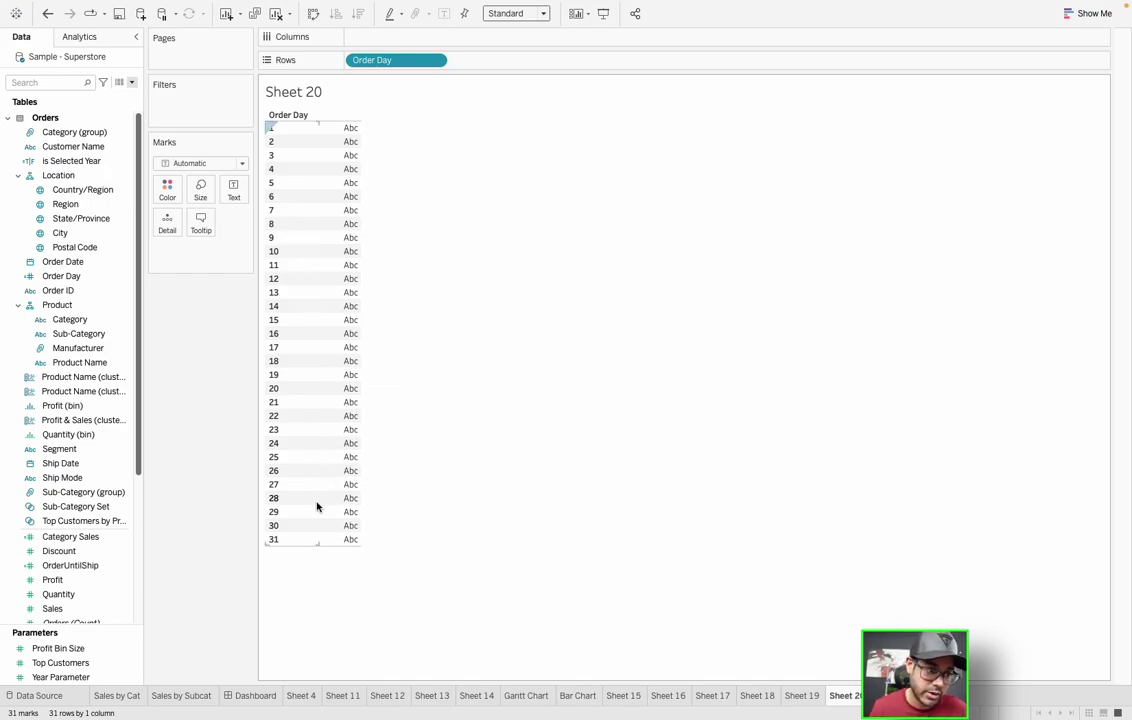
{"action": "right_click", "coordinate": [375, 67]}
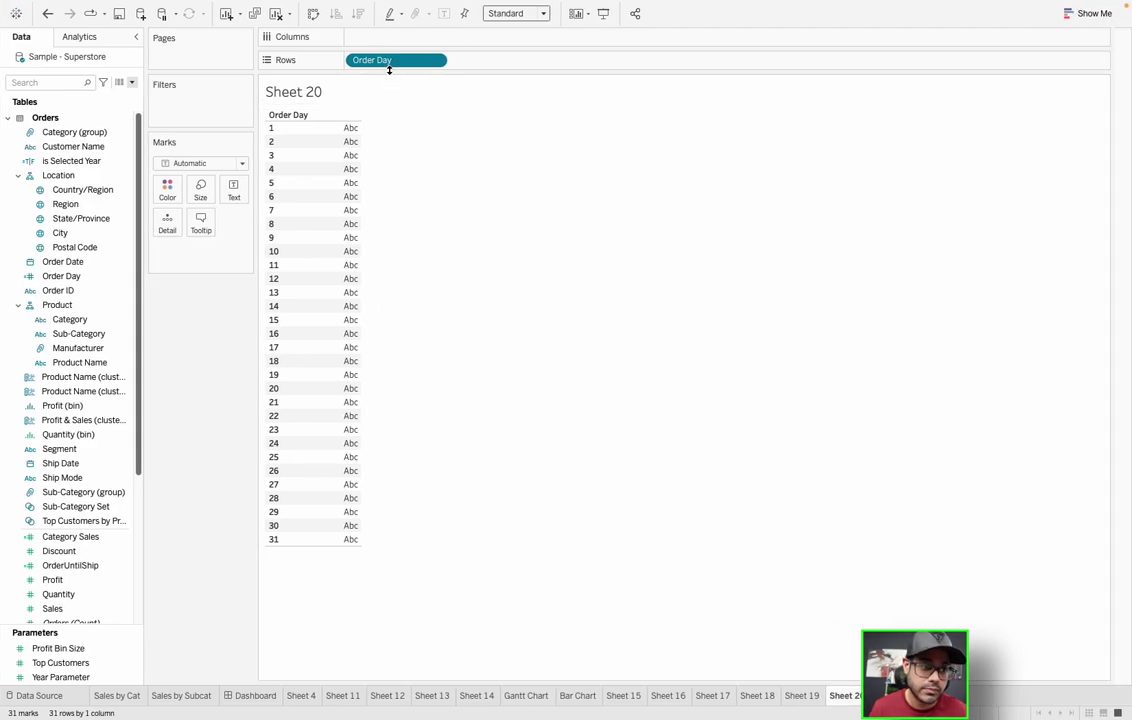
{"action": "left_click", "coordinate": [435, 60]}
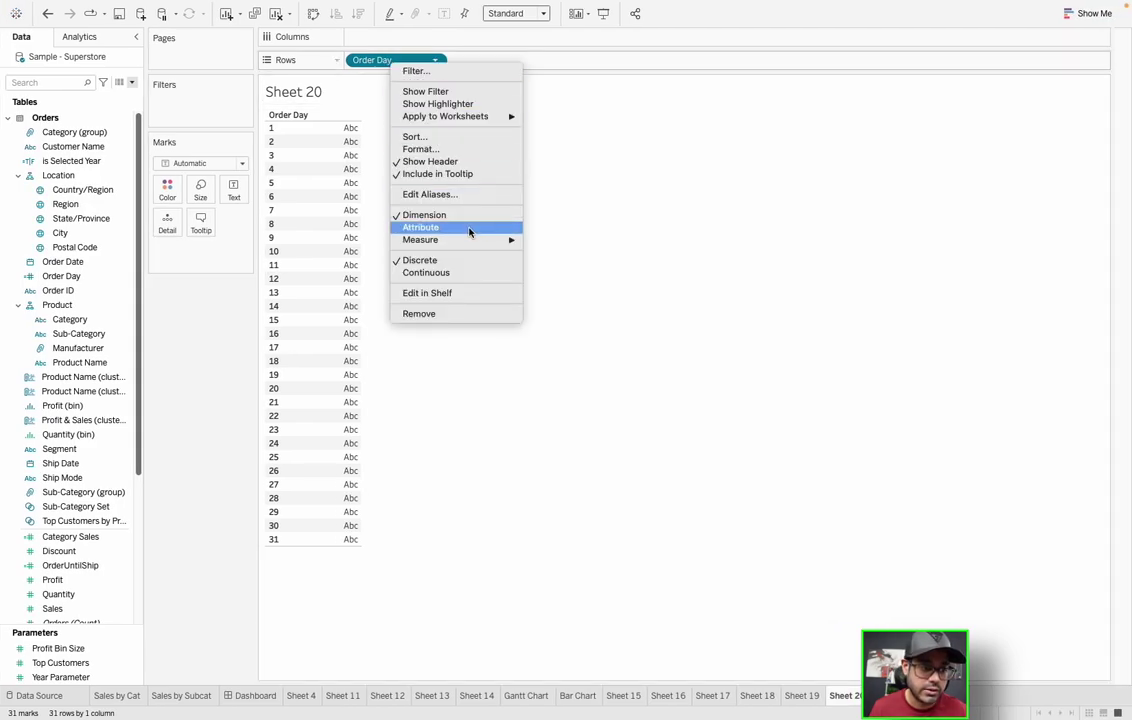
Switch the Order Day pill to Continuous, giving a vertical axis from 0 to 32
{"action": "left_click", "coordinate": [447, 272]}
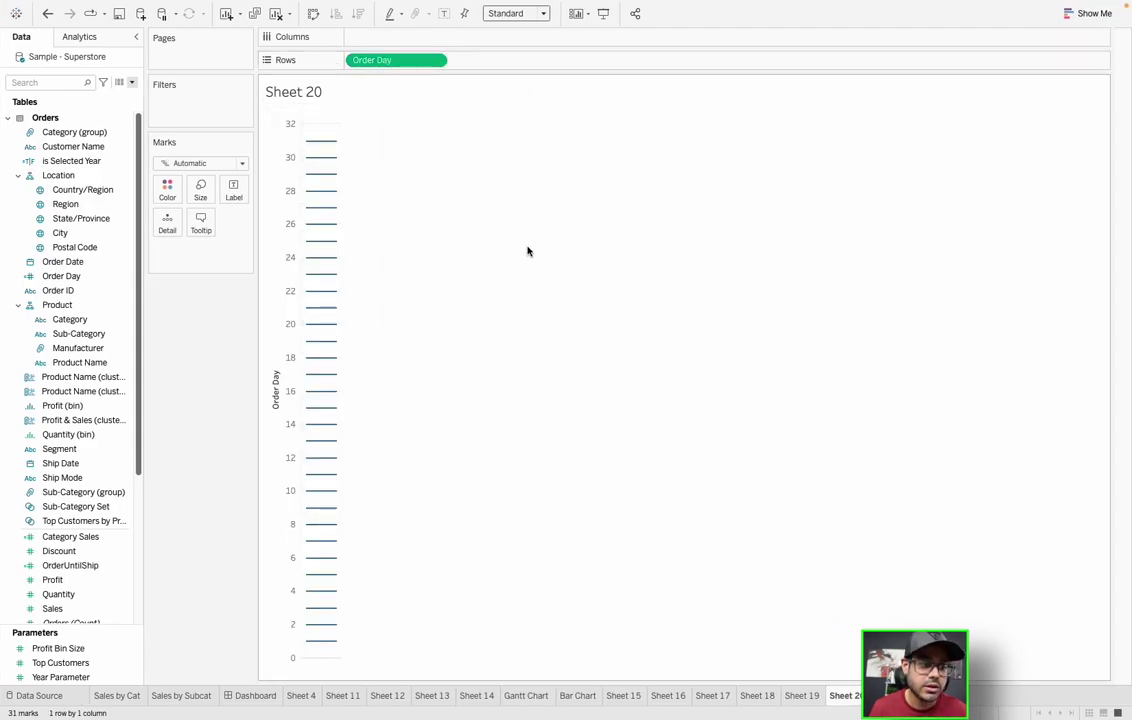
{"action": "mouse_move", "coordinate": [313, 330]}
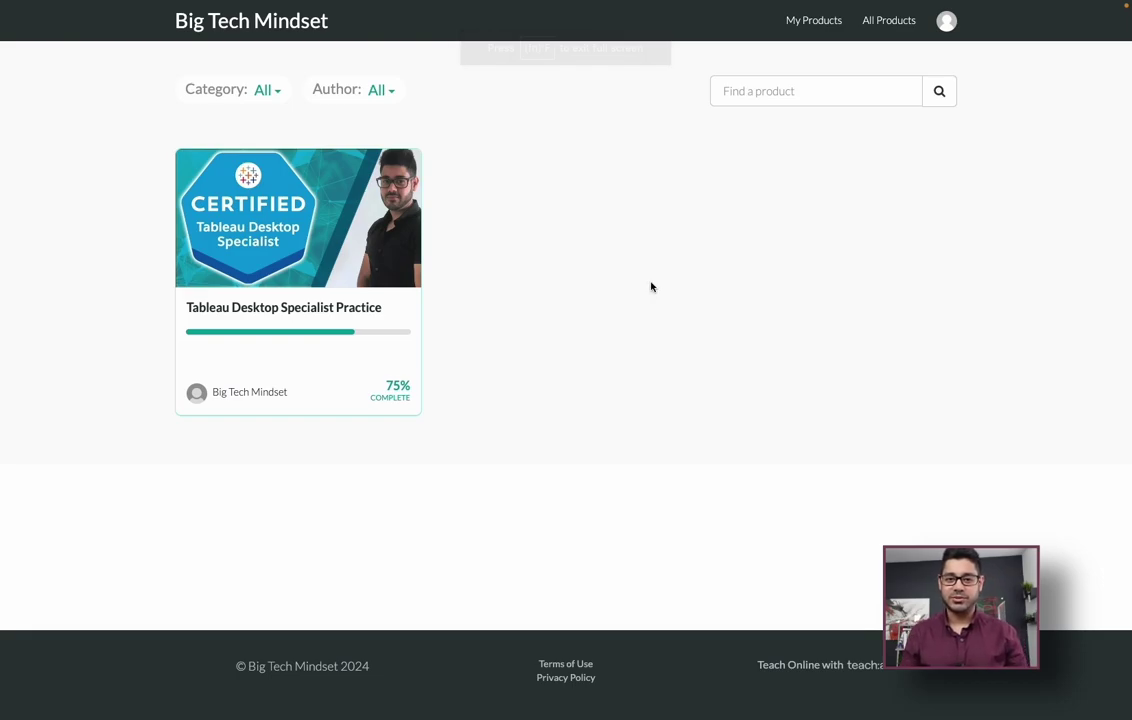
Start Practice Exam 1 in the Tableau Desktop Specialist Practice course and answer question 1
{"action": "left_click", "coordinate": [339, 271]}
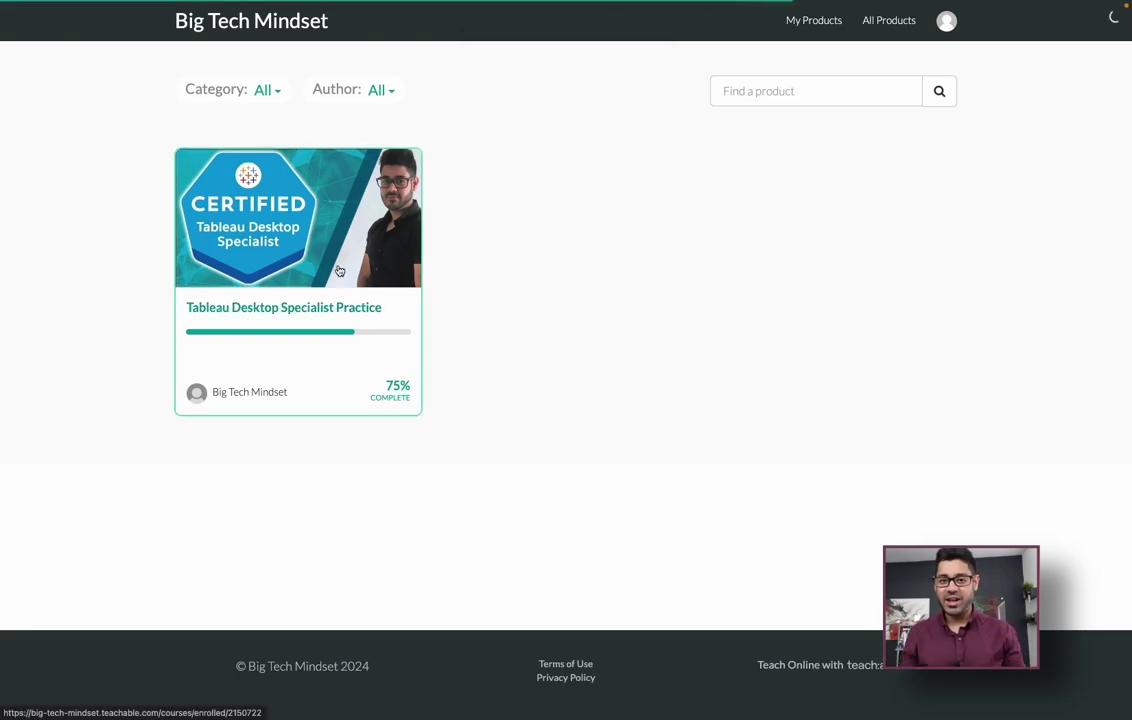
{"action": "scroll", "coordinate": [363, 313], "scroll_direction": "down", "scroll_amount": 2}
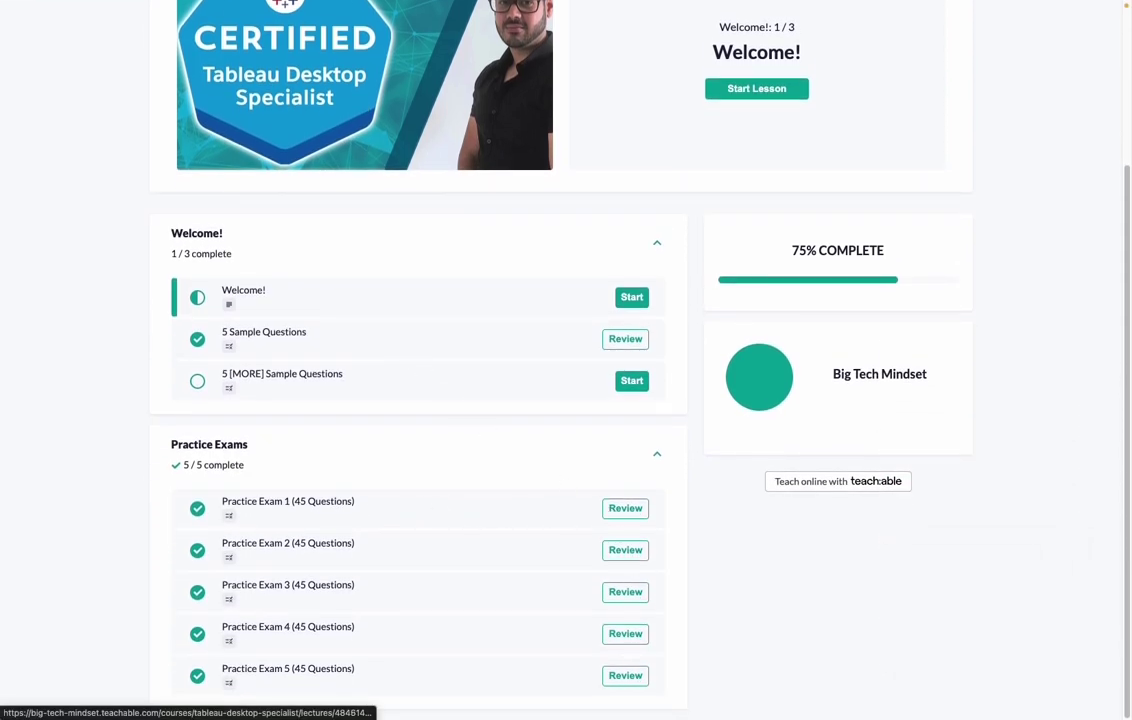
{"action": "left_click", "coordinate": [336, 506]}
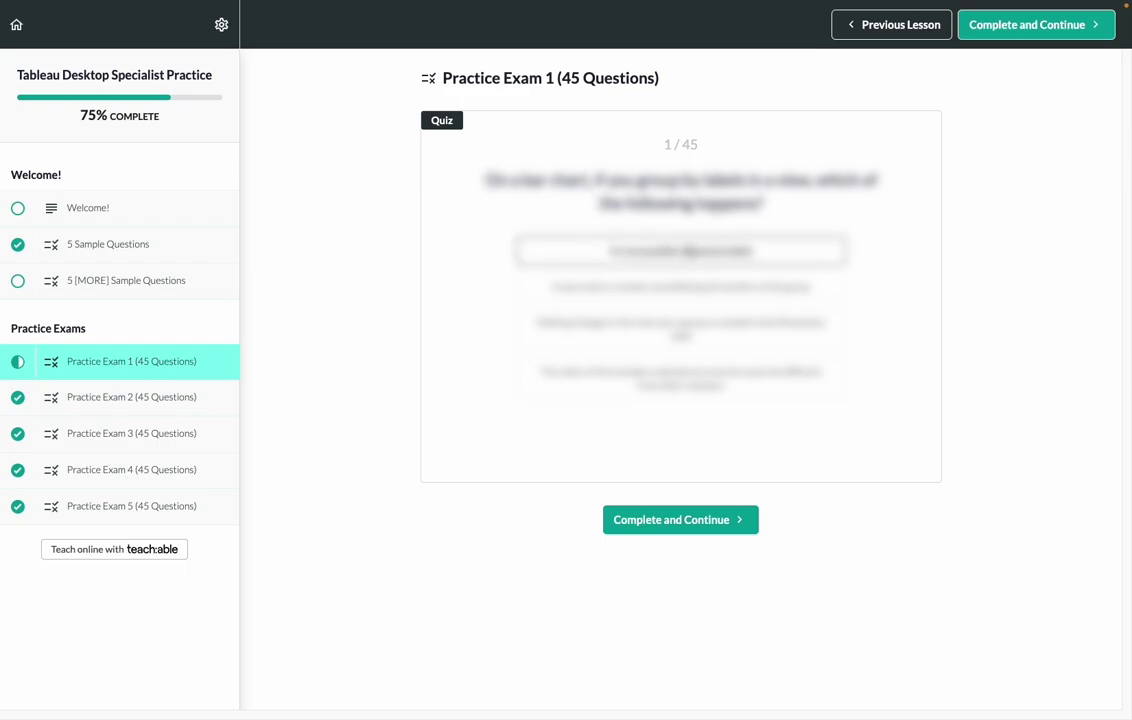
{"action": "left_click", "coordinate": [680, 250]}
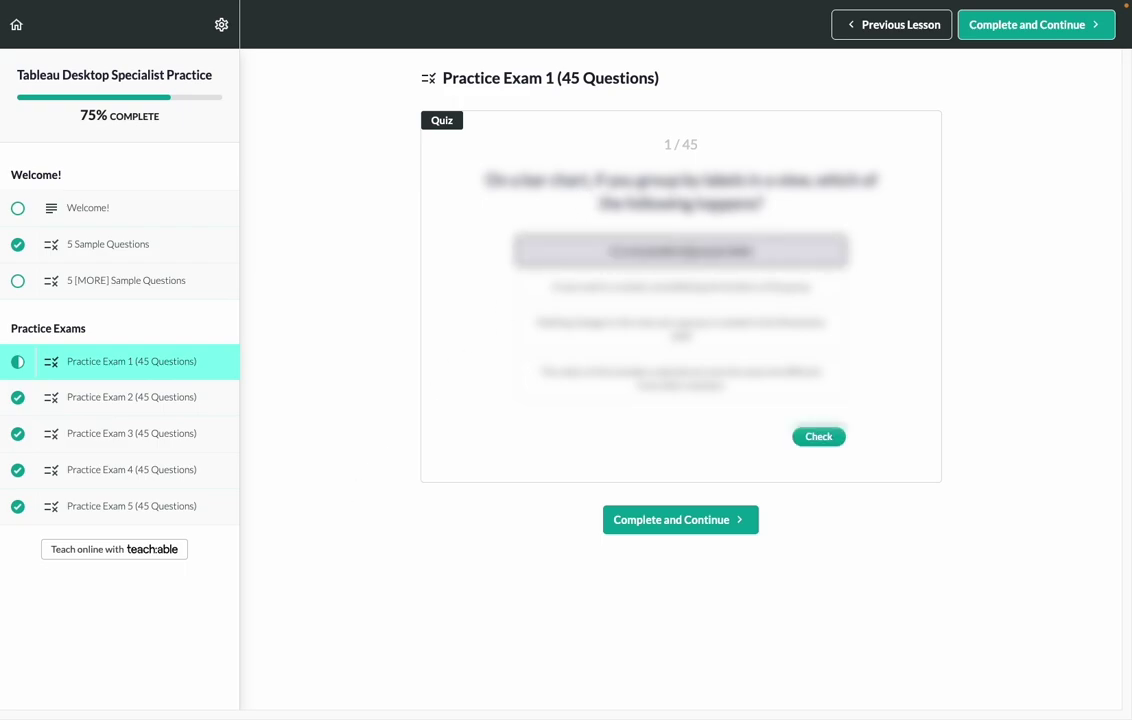
{"action": "left_click", "coordinate": [836, 444]}
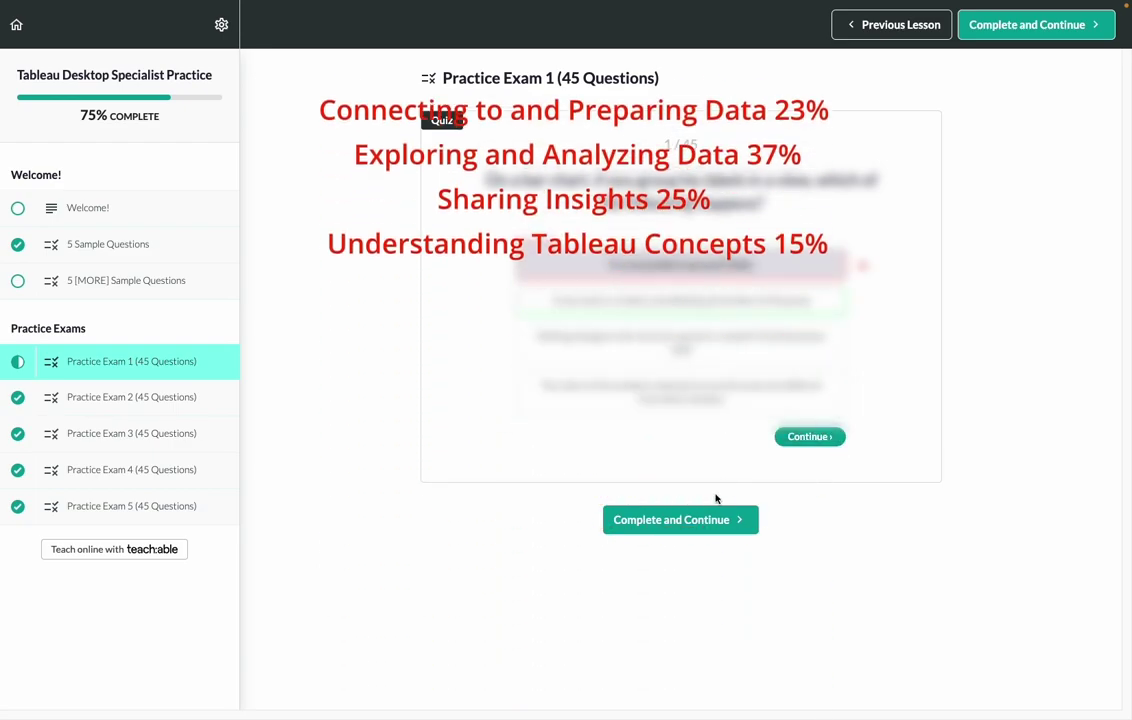
{"action": "left_click", "coordinate": [811, 438]}
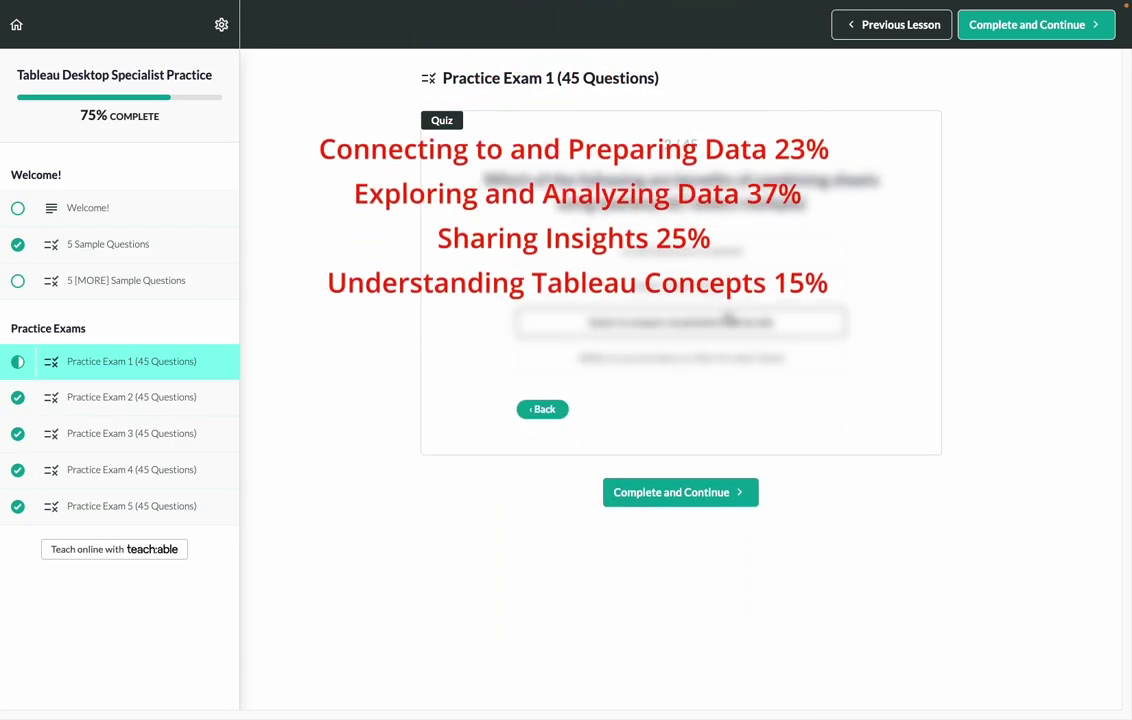
Select three answer options for question 2, including the third and fourth, and check them
{"action": "left_click", "coordinate": [727, 287]}
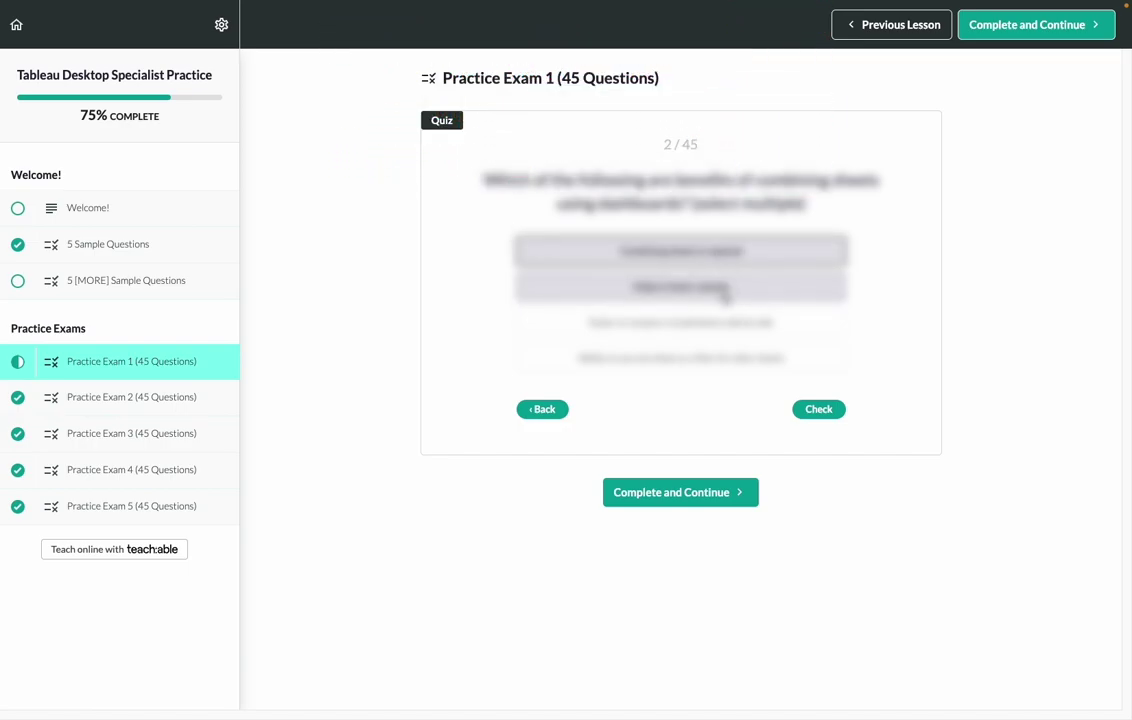
{"action": "left_click", "coordinate": [712, 320]}
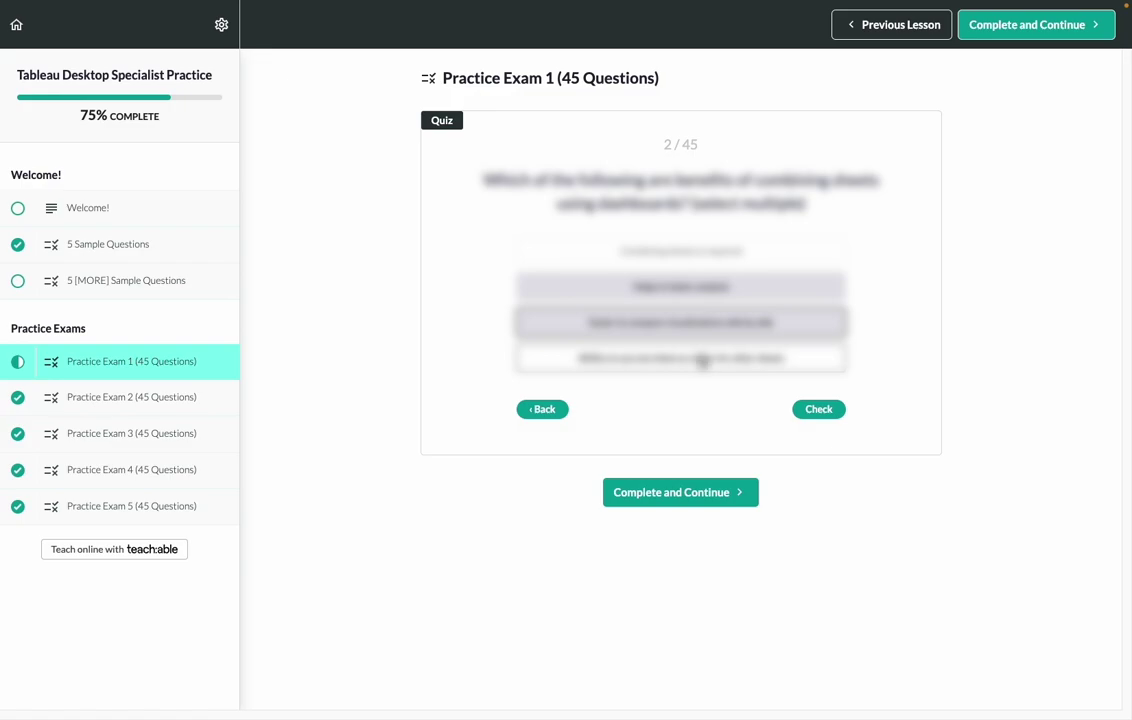
{"action": "left_click", "coordinate": [701, 360]}
{"action": "left_click", "coordinate": [816, 410]}
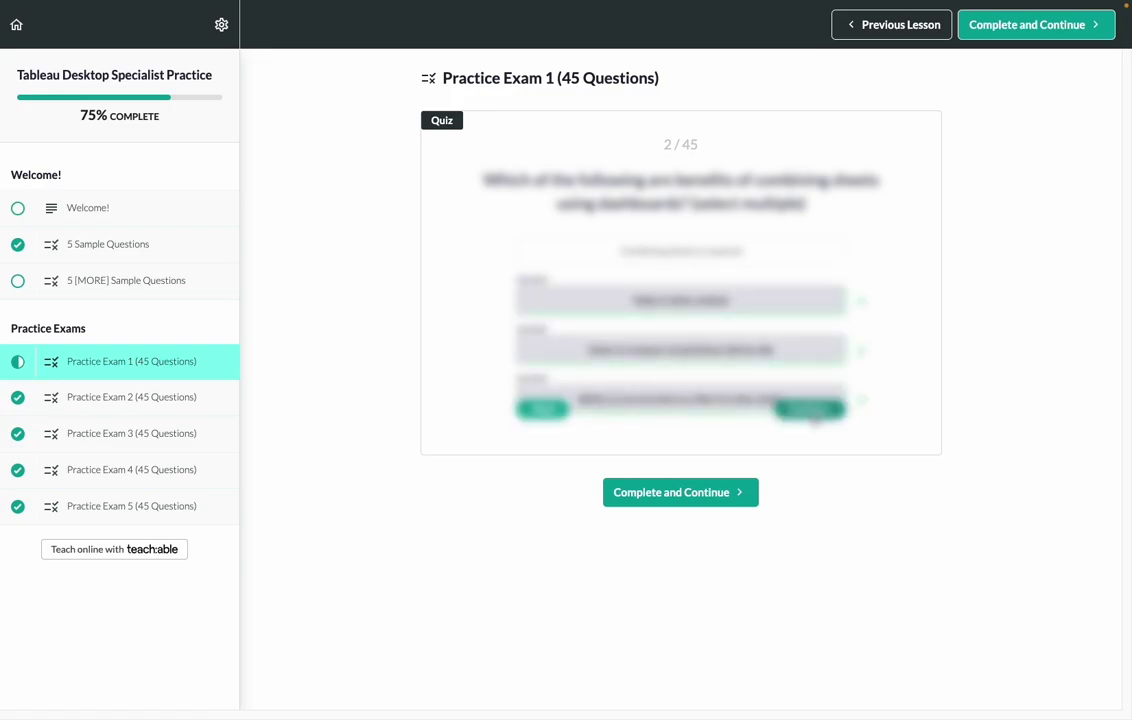